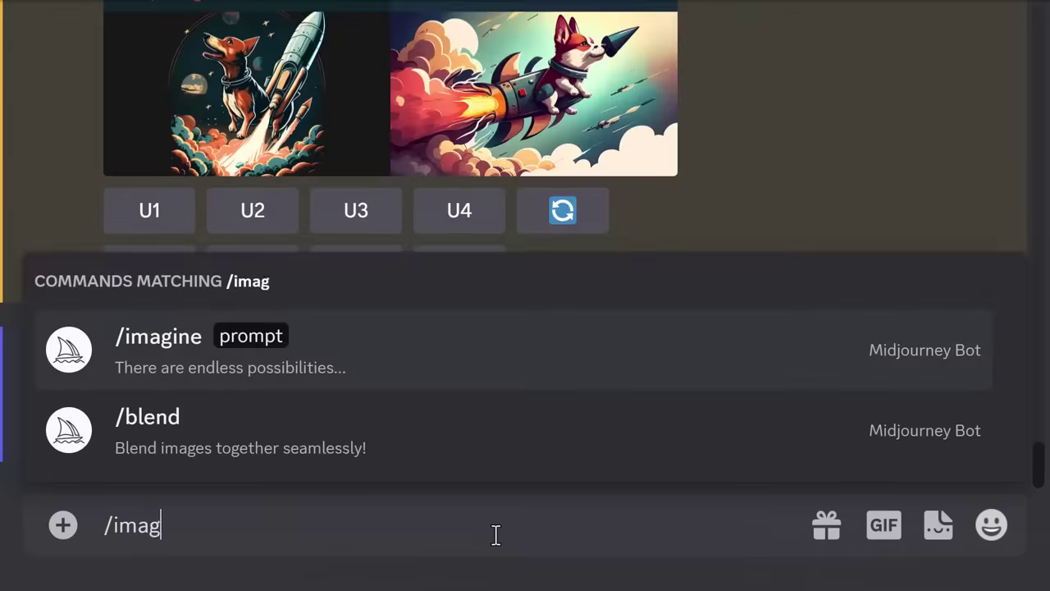
- Enter the /imagine prompt 'a dog riding a rocket, vector logo, vector art, emblem, simple, cartoon, 2d'
{"action": "key", "text": "Tab"}
{"action": "type", "text": "a dog riding a rocket,"}
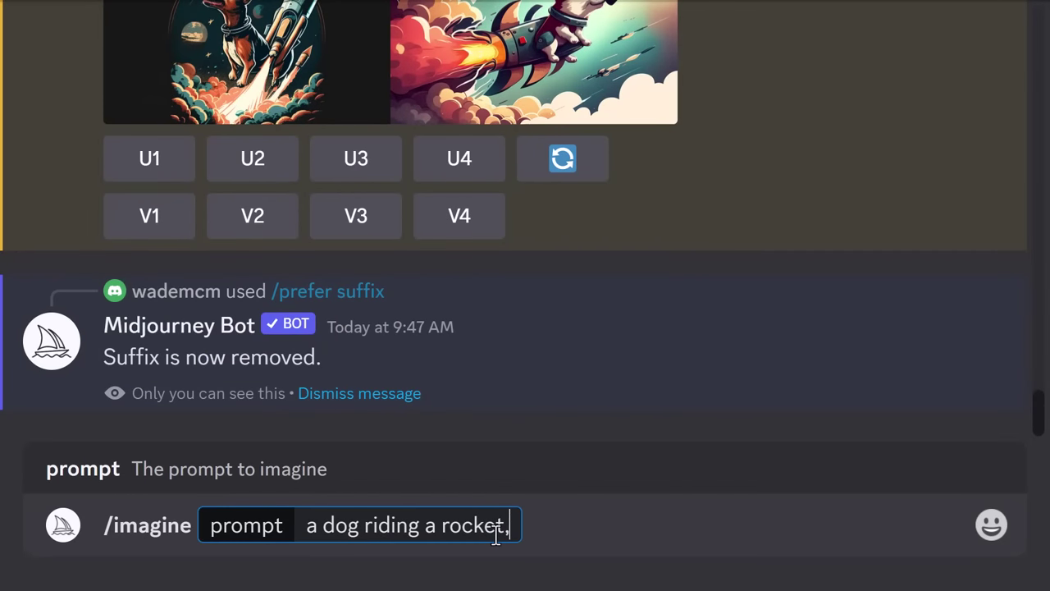
{"action": "type", "text": " vector logo, vector art, simple, cartoon, 2d"}
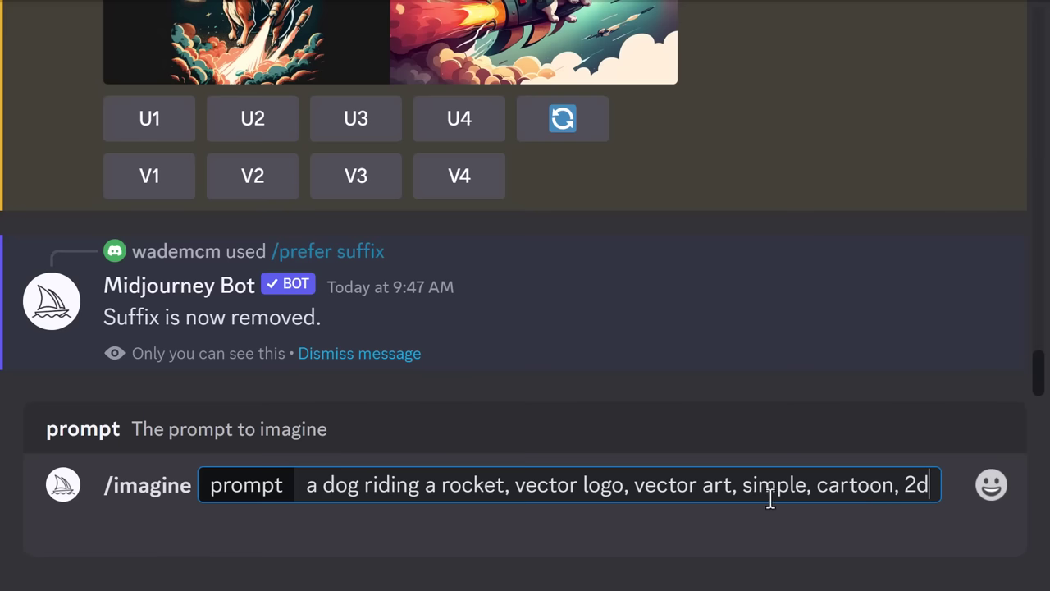
{"action": "left_click", "coordinate": [743, 487]}
{"action": "type", "text": "emblem,"}
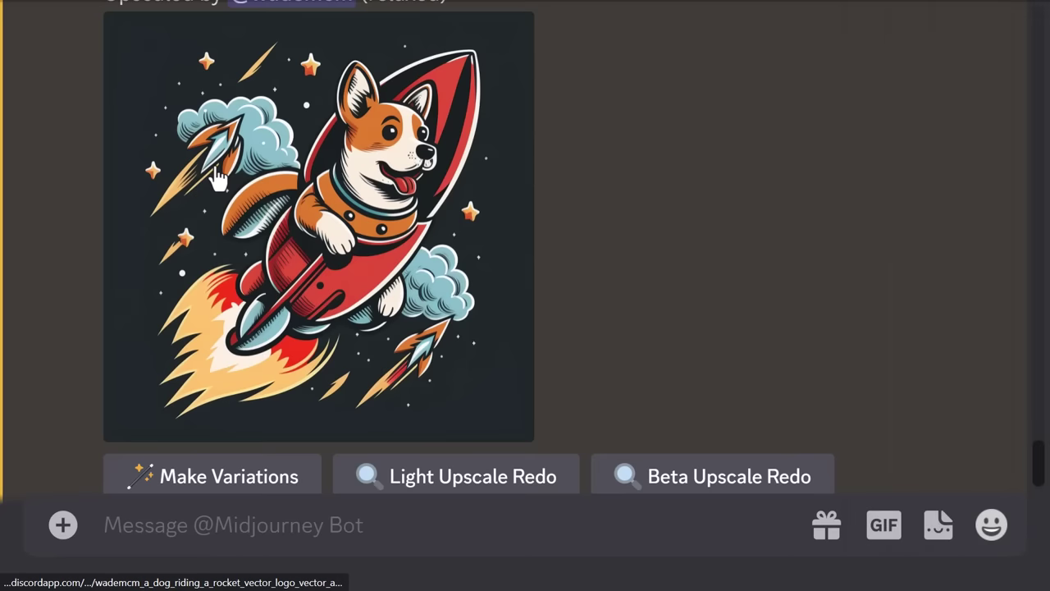
- Open the upscaled corgi-on-rocket image full size and save it to the computer
{"action": "left_click", "coordinate": [218, 179]}
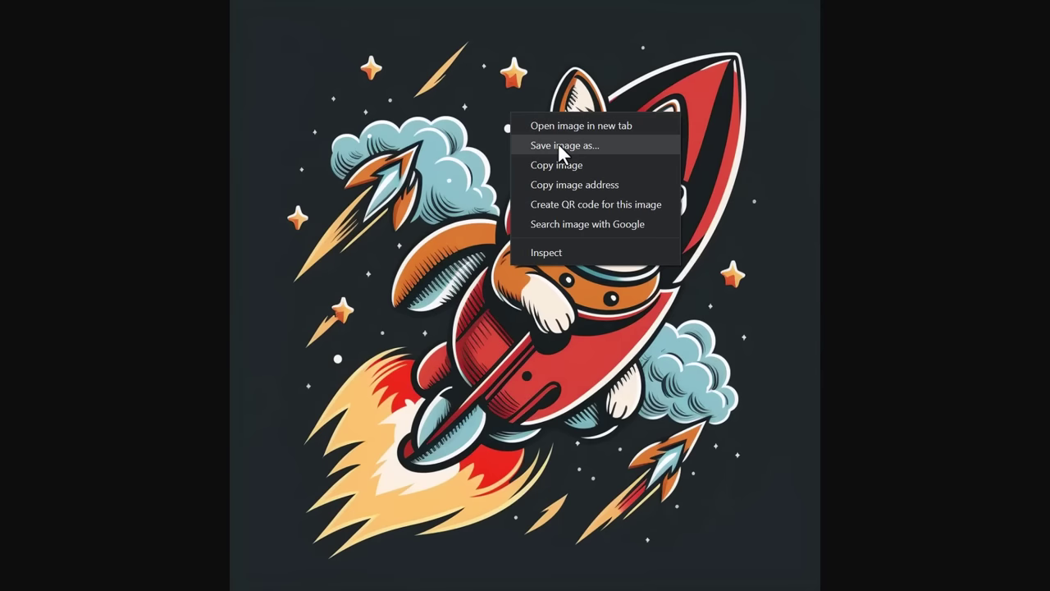
{"action": "left_click", "coordinate": [557, 145]}
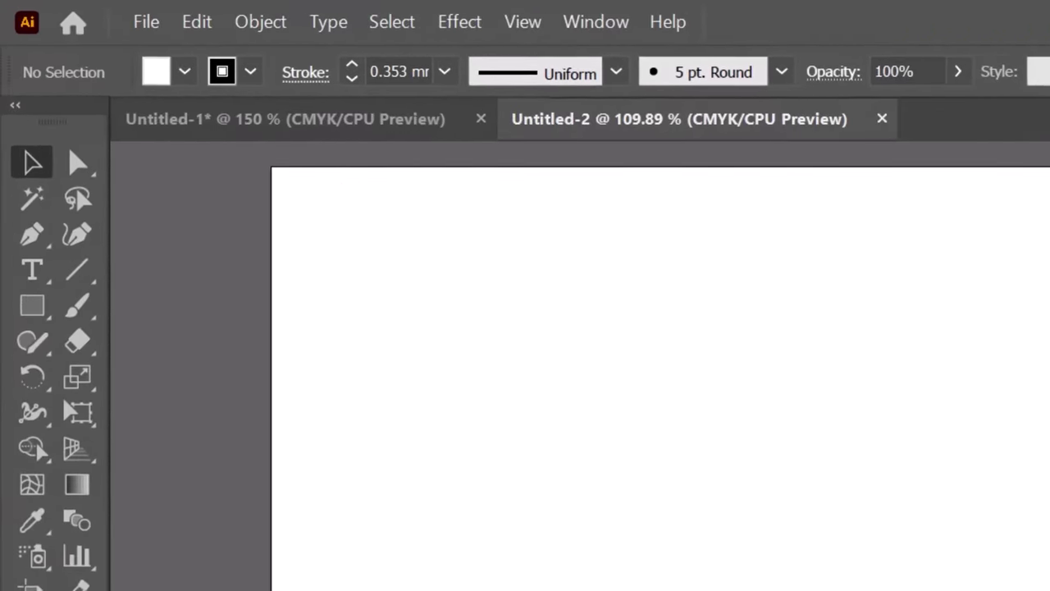
- Place the dog-rocket image file large across the artboard
{"action": "left_click", "coordinate": [157, 24]}
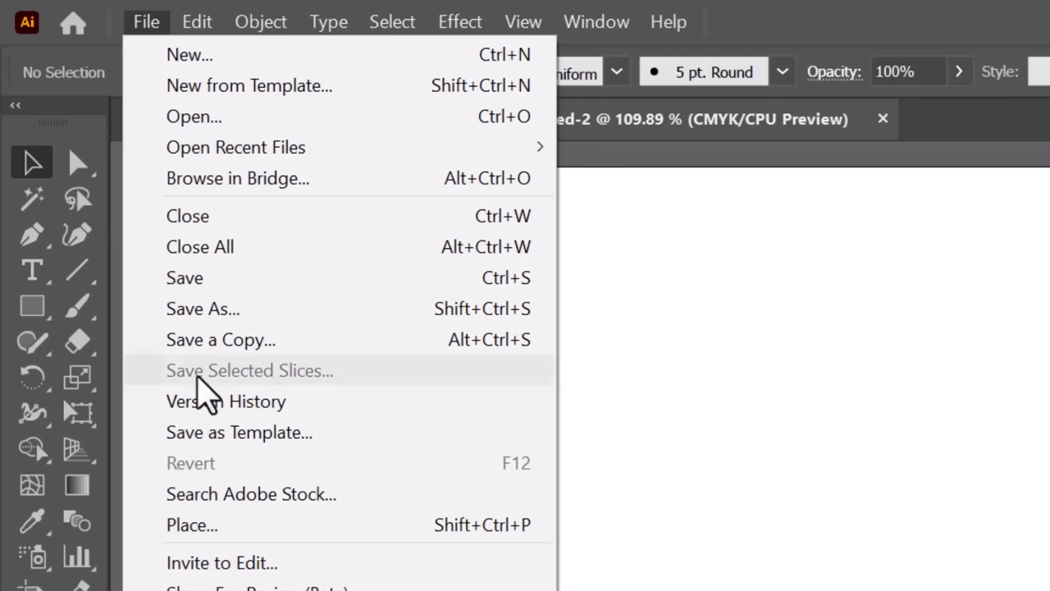
{"action": "left_click", "coordinate": [204, 528]}
{"action": "left_click", "coordinate": [628, 274]}
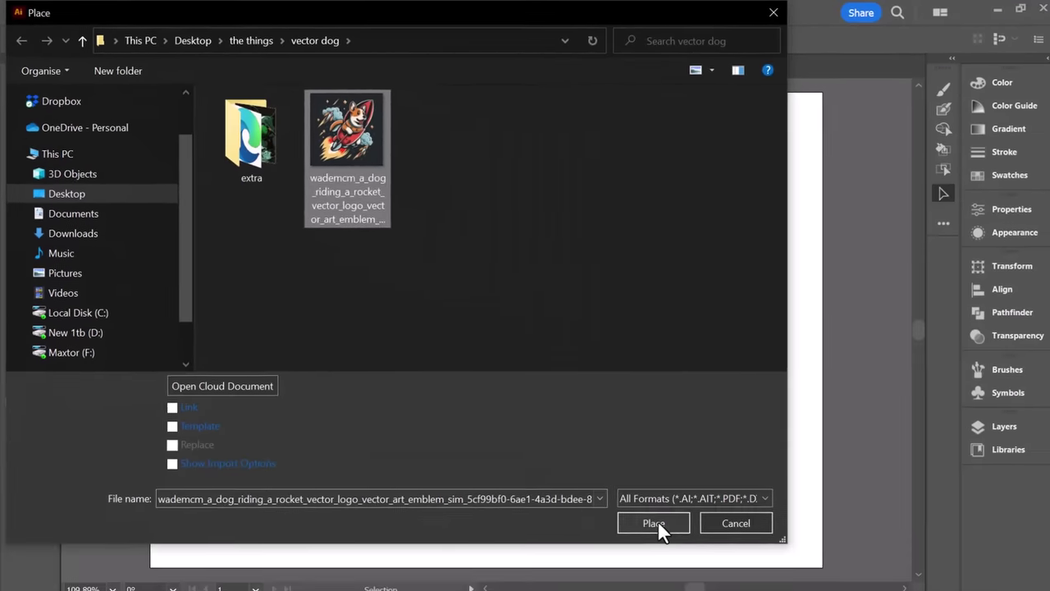
{"action": "left_click", "coordinate": [659, 527]}
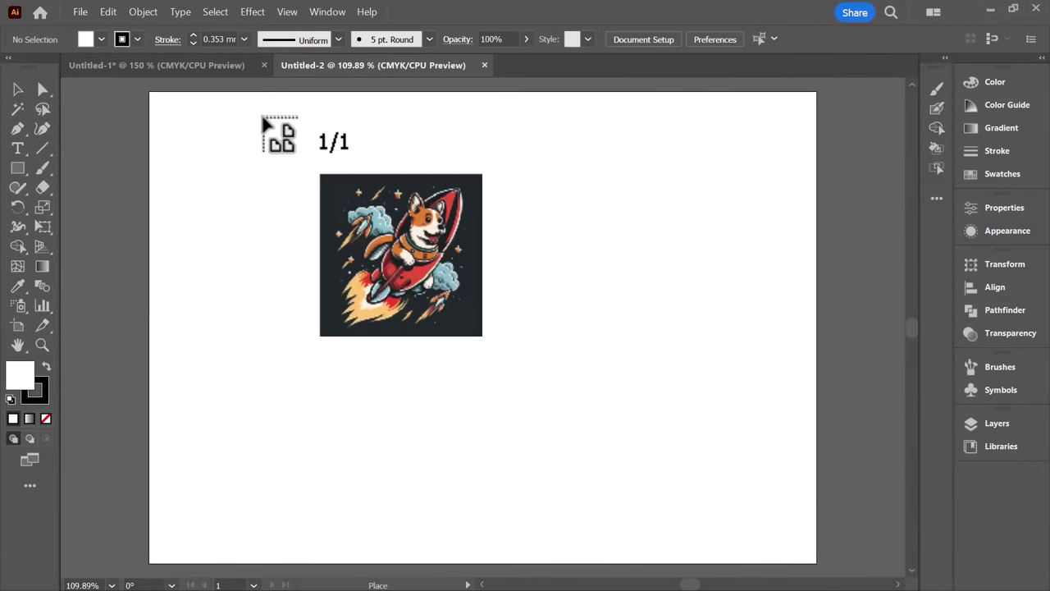
{"action": "left_click_drag", "start_coordinate": [696, 470], "coordinate": [757, 544]}
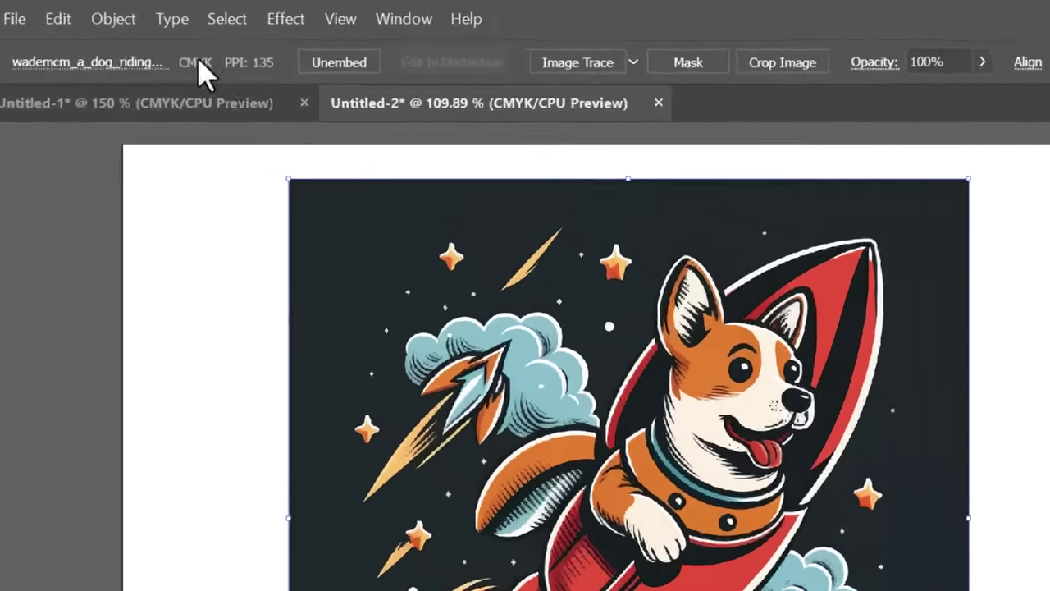
- Convert the placed image into a default black-and-white Image Trace
{"action": "left_click", "coordinate": [148, 12]}
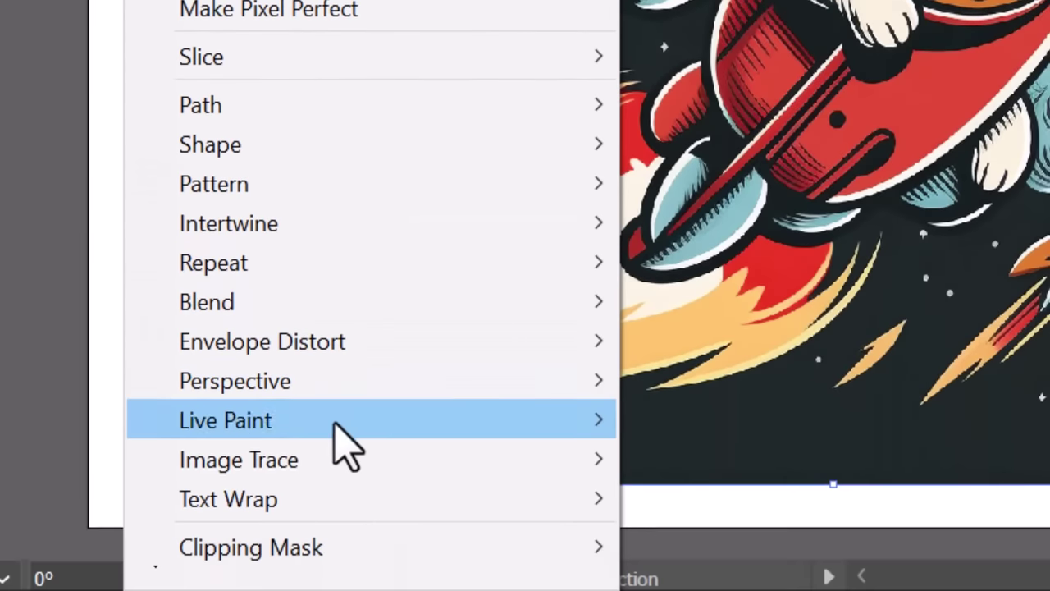
{"action": "mouse_move", "coordinate": [350, 468]}
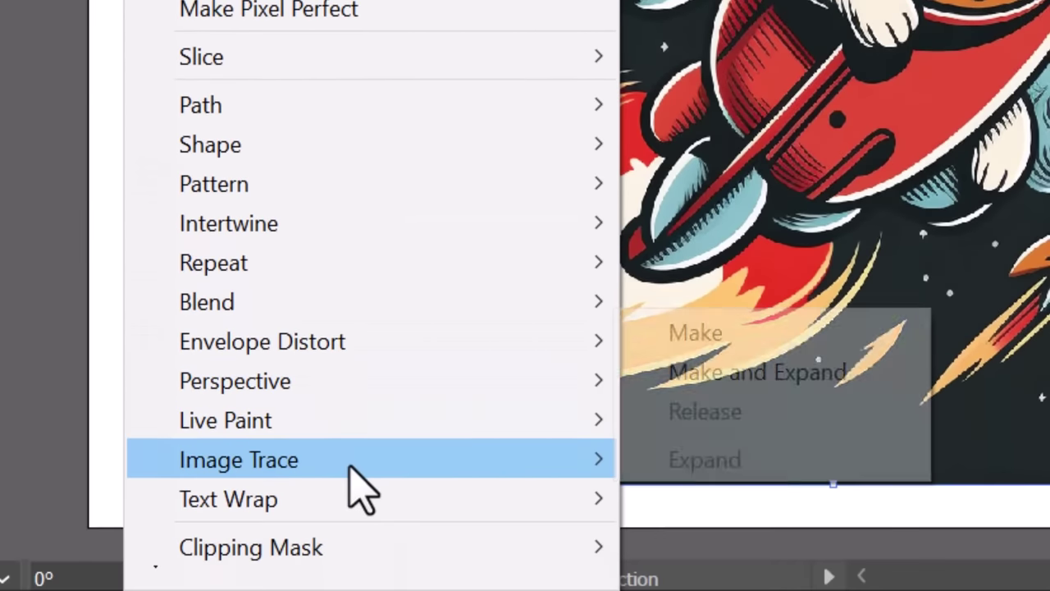
{"action": "left_click", "coordinate": [681, 335]}
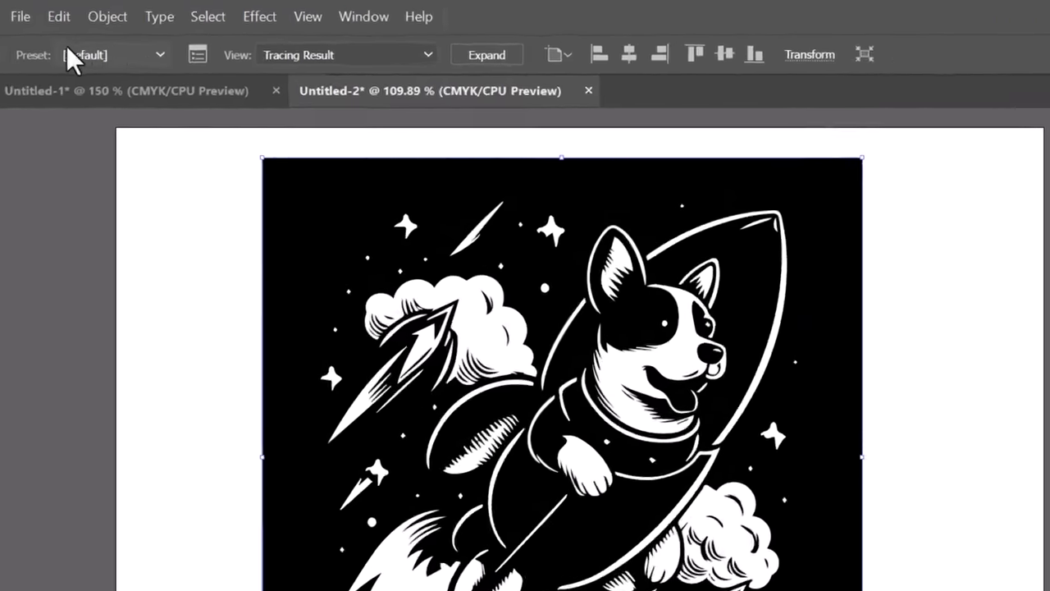
- Try the Silhouettes, Sketched Art and High Fidelity Photo presets, then settle on Low Fidelity Photo
{"action": "left_click", "coordinate": [148, 40]}
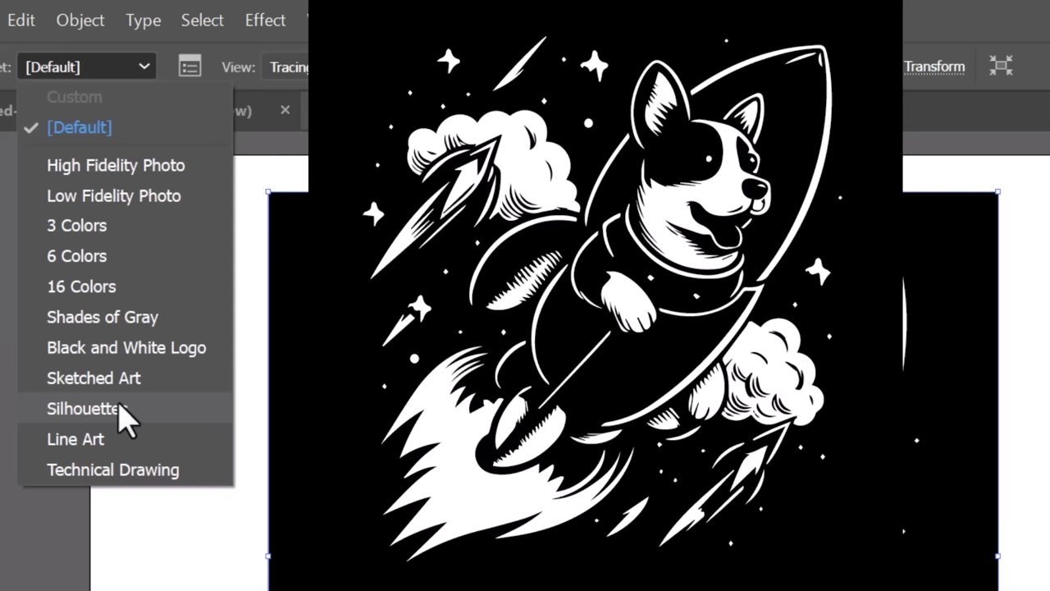
{"action": "left_click", "coordinate": [123, 410]}
{"action": "left_click", "coordinate": [123, 68]}
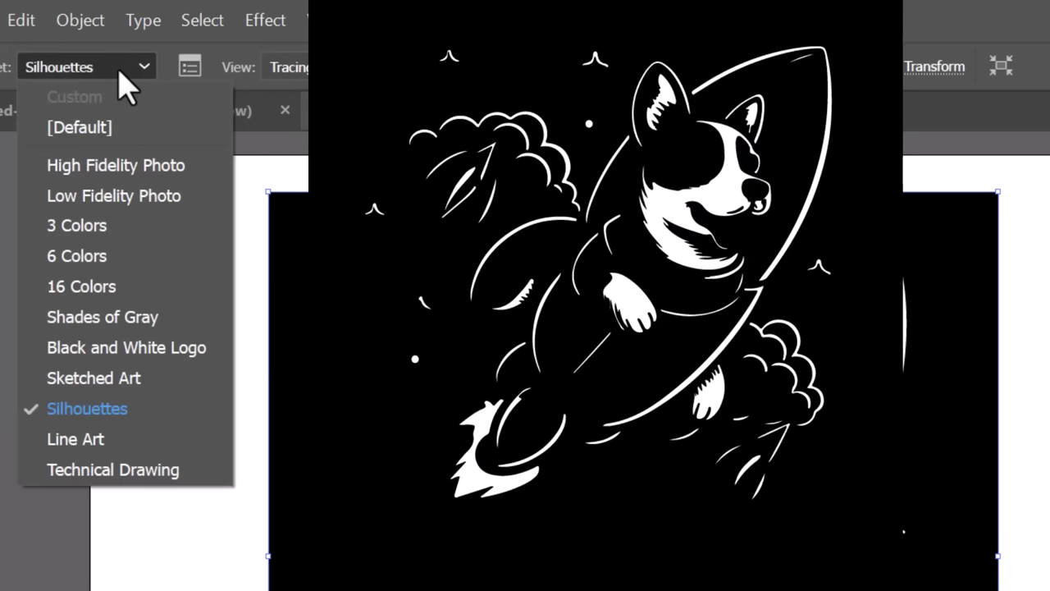
{"action": "left_click", "coordinate": [127, 376]}
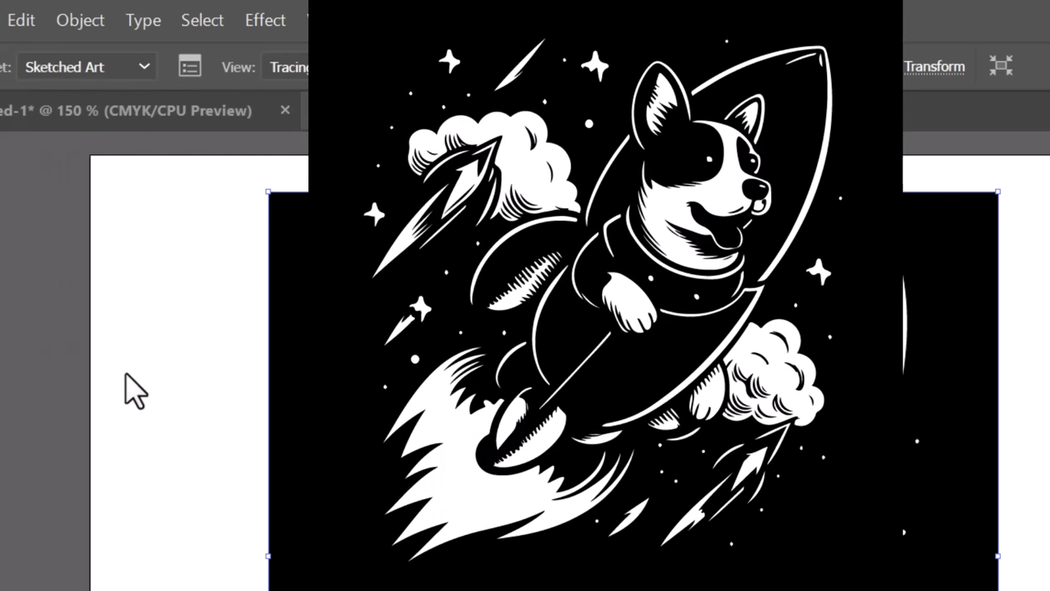
{"action": "left_click", "coordinate": [74, 66]}
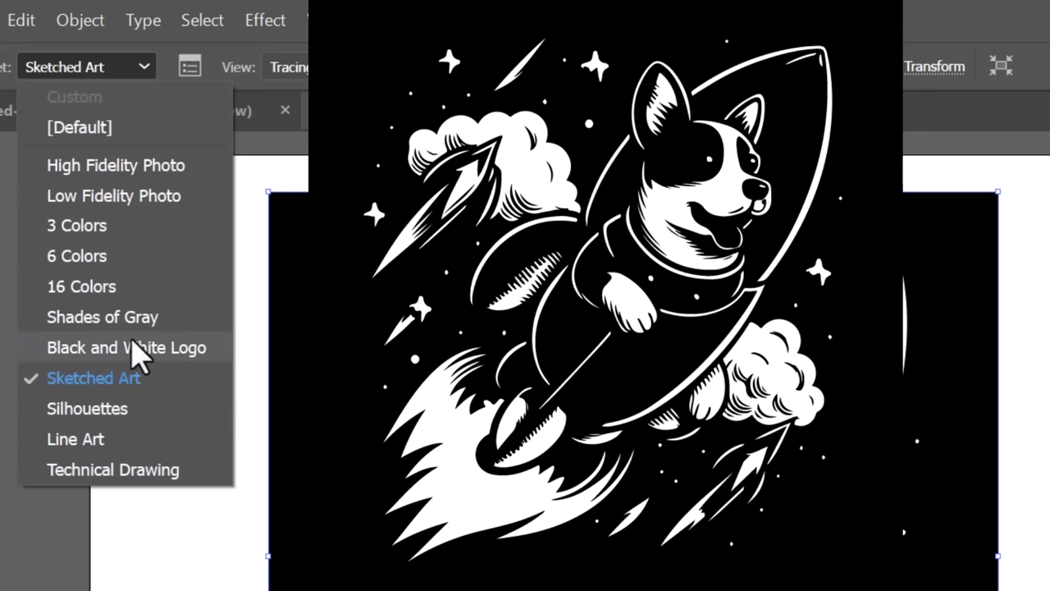
{"action": "left_click", "coordinate": [117, 168]}
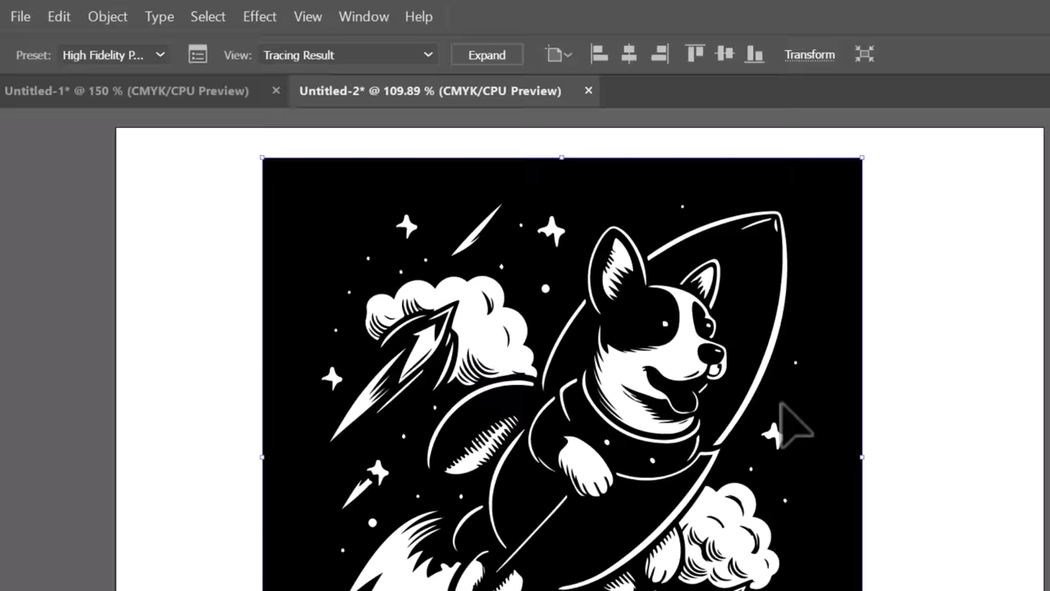
{"action": "scroll", "coordinate": [578, 385], "scroll_direction": "up", "scroll_amount": 3}
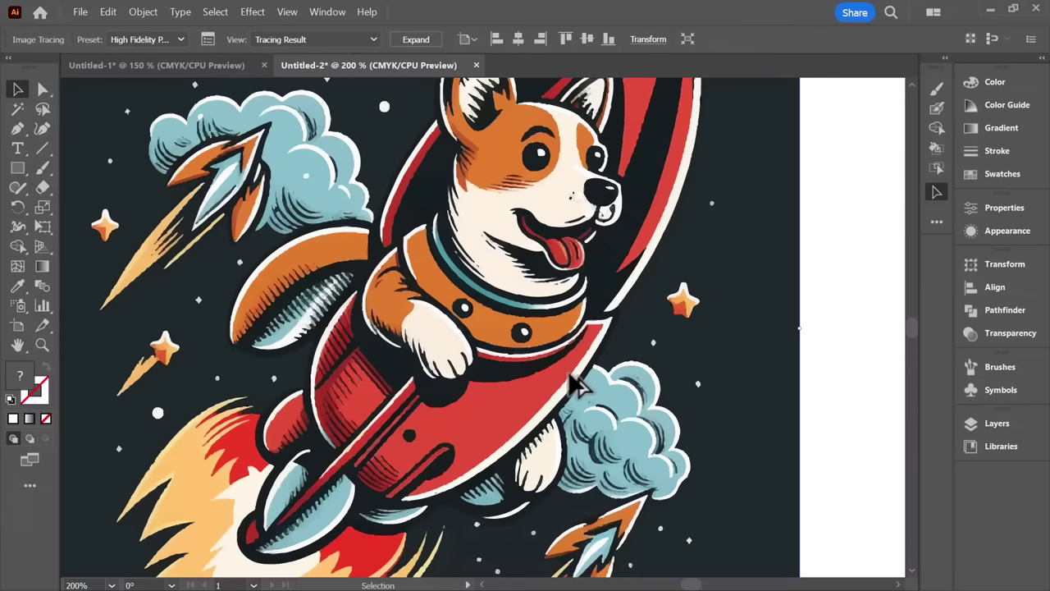
{"action": "scroll", "coordinate": [579, 386], "scroll_direction": "down", "scroll_amount": 1}
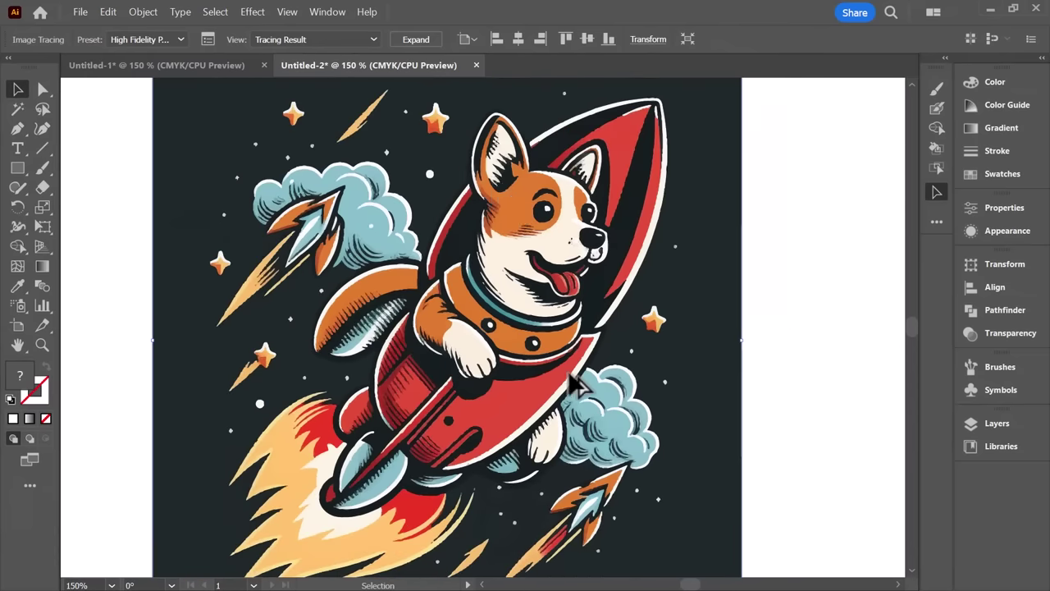
{"action": "left_click", "coordinate": [181, 40]}
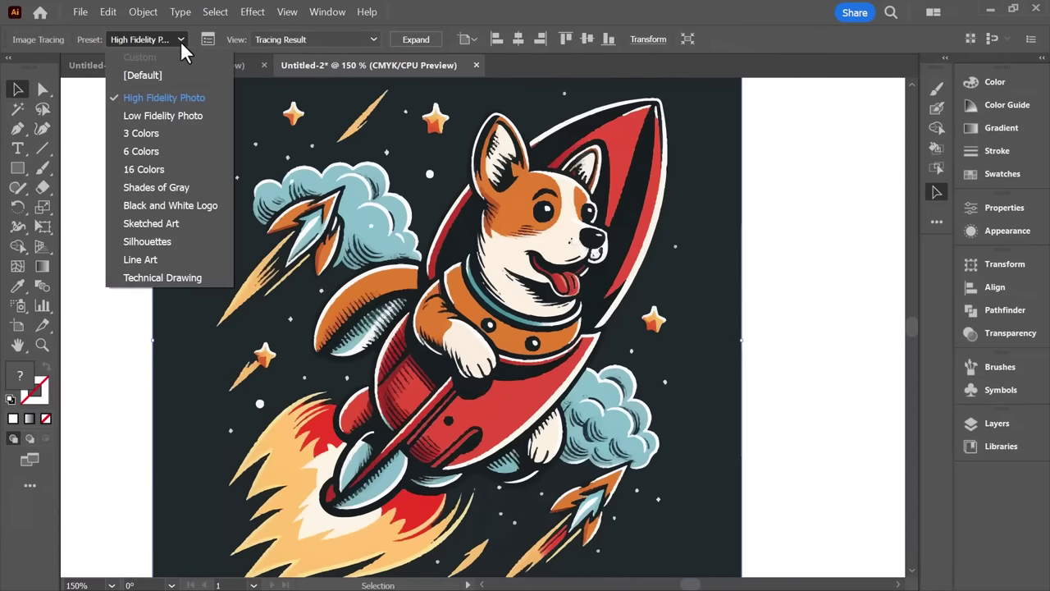
{"action": "left_click", "coordinate": [161, 118]}
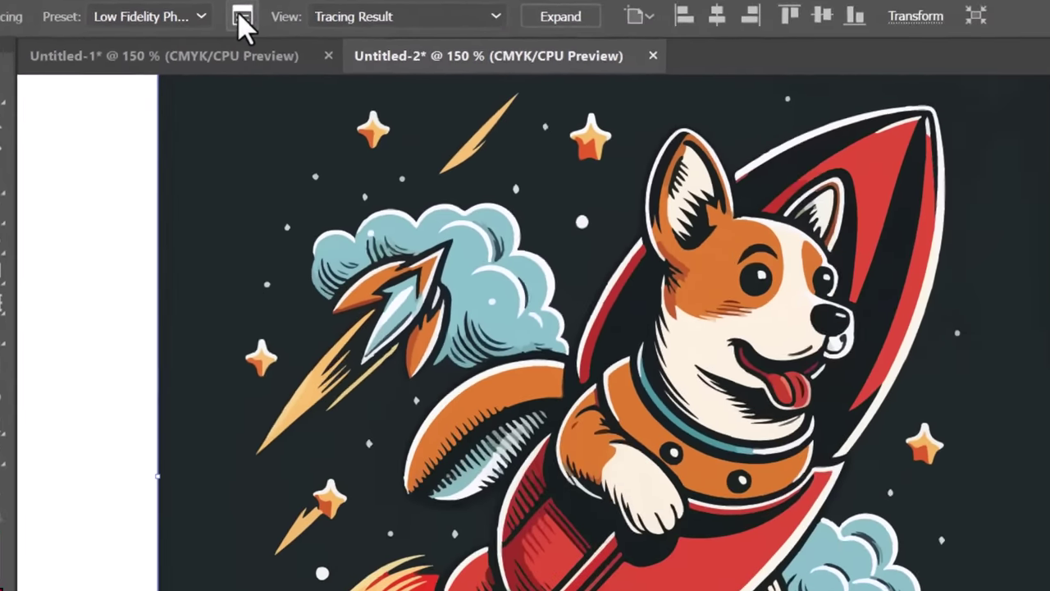
- In the Image Trace panel, set Paths to 11%, Corners to 86% and reduce Colors to 9
{"action": "left_click", "coordinate": [425, 82]}
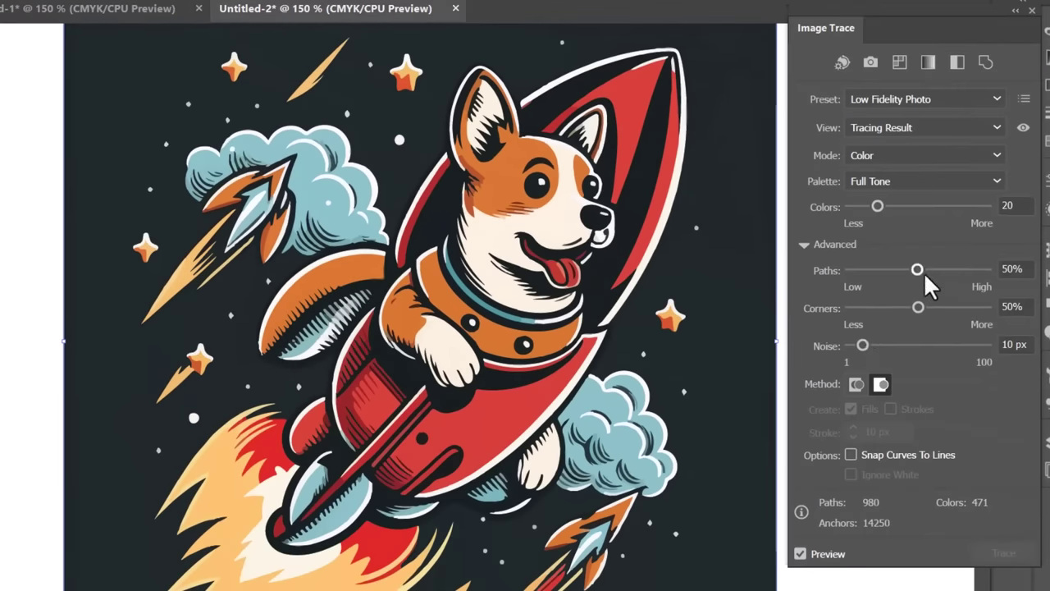
{"action": "left_click", "coordinate": [986, 269]}
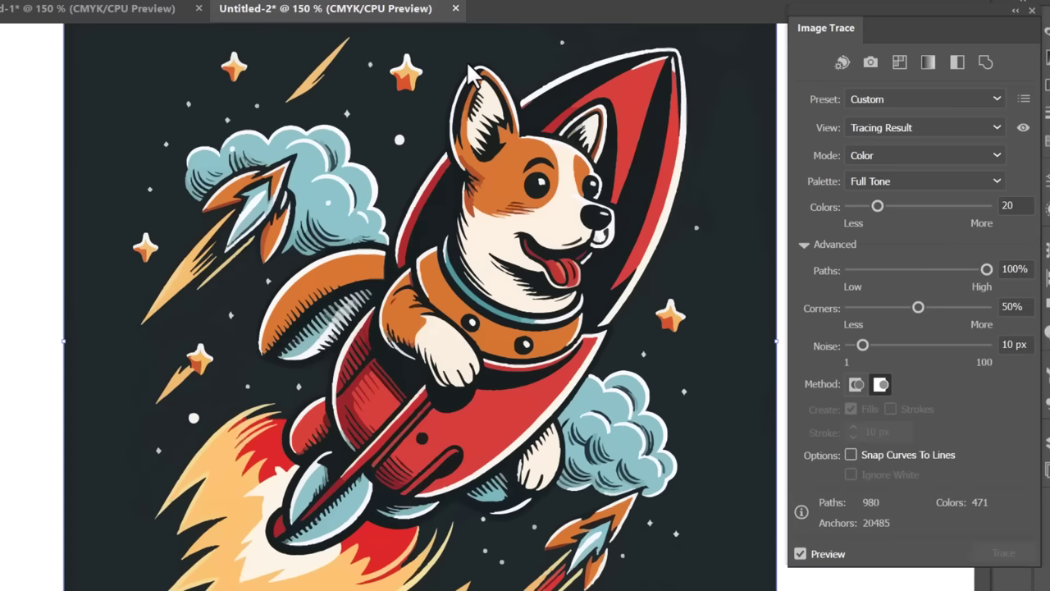
{"action": "left_click", "coordinate": [863, 269]}
{"action": "left_click", "coordinate": [986, 308]}
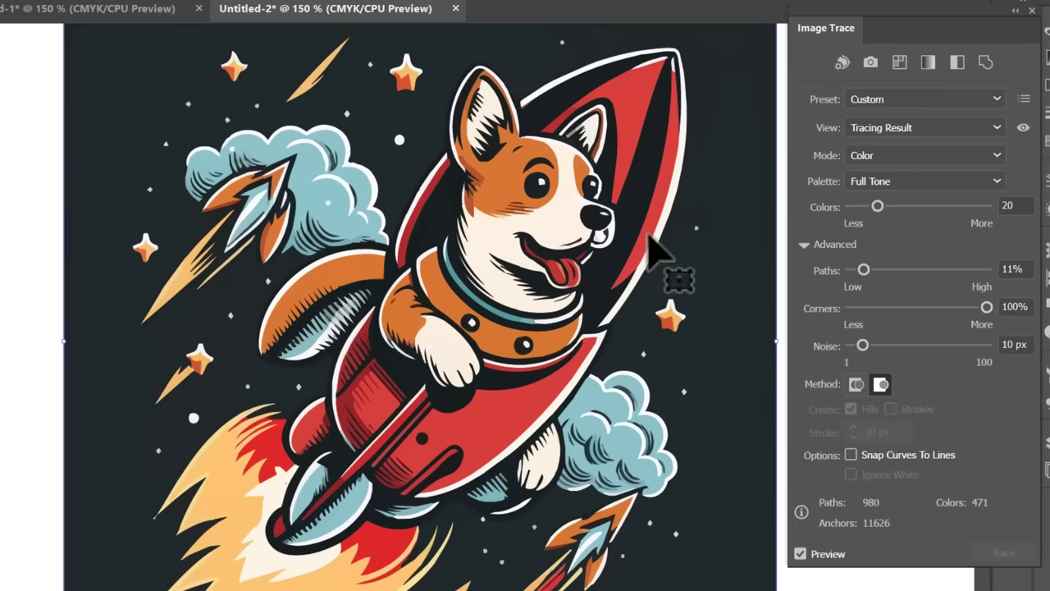
{"action": "left_click", "coordinate": [851, 306]}
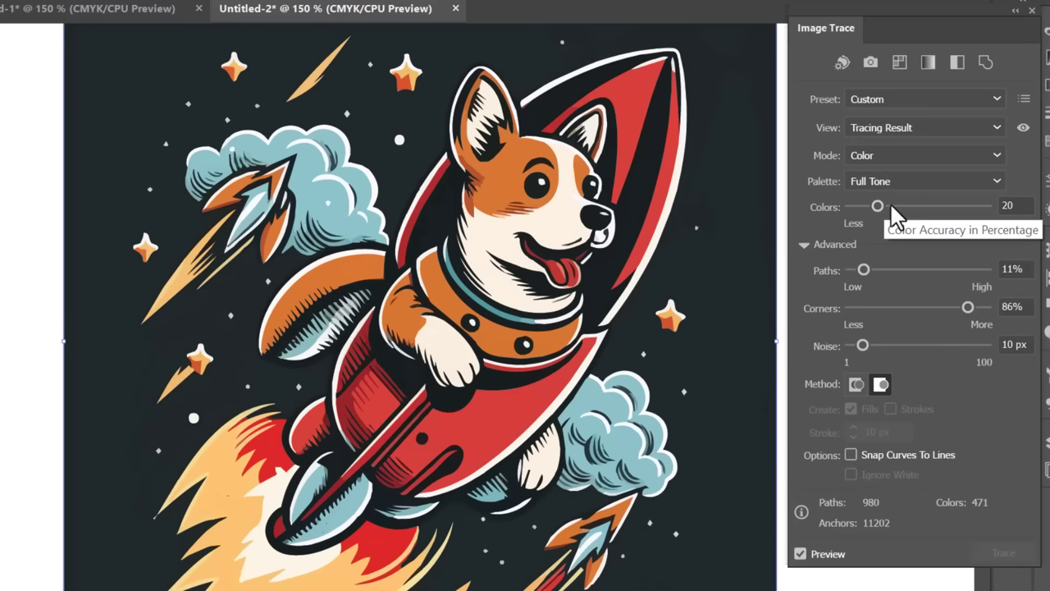
{"action": "left_click", "coordinate": [976, 206]}
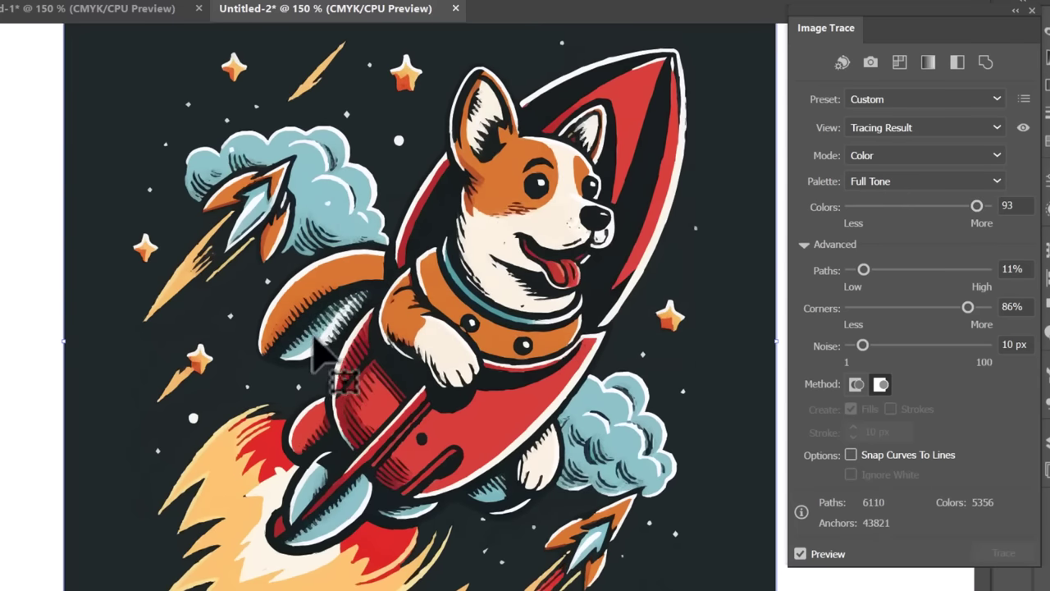
{"action": "left_click", "coordinate": [860, 205]}
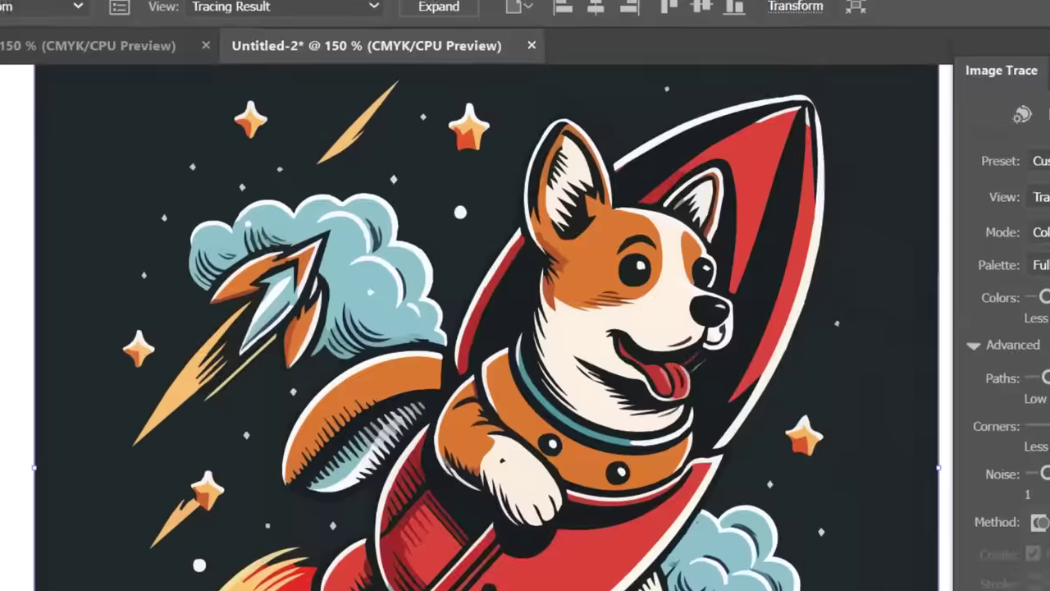
{"action": "left_click", "coordinate": [438, 6]}
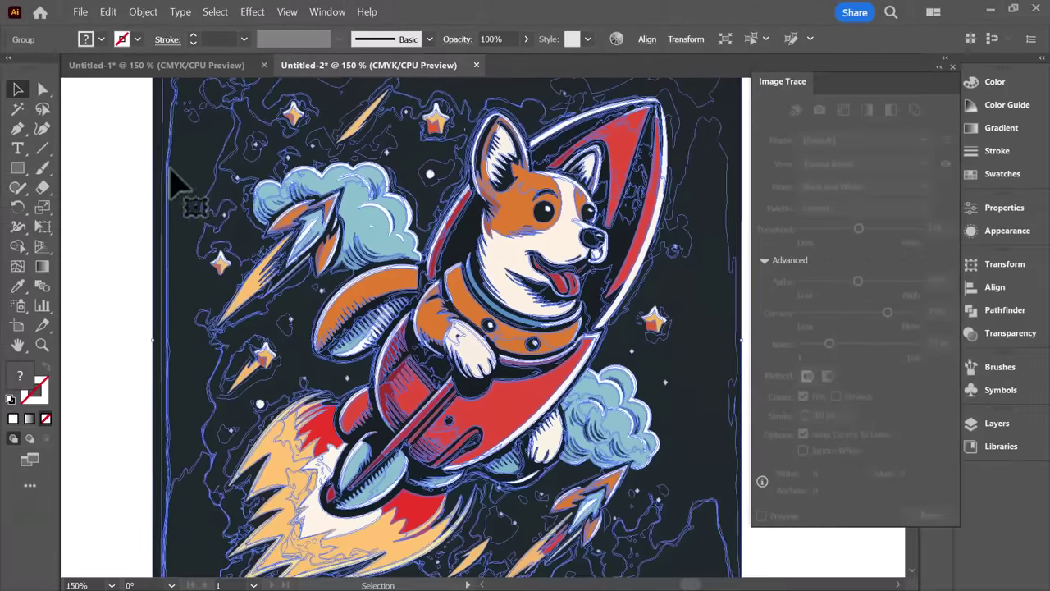
{"action": "left_click", "coordinate": [106, 164]}
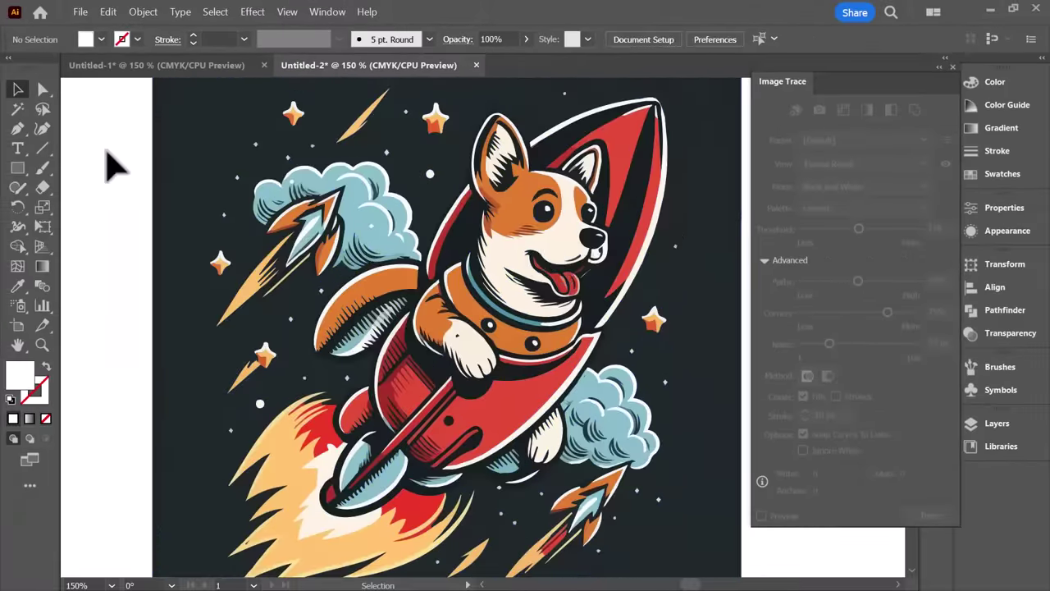
{"action": "left_click", "coordinate": [589, 256]}
{"action": "left_click", "coordinate": [138, 234]}
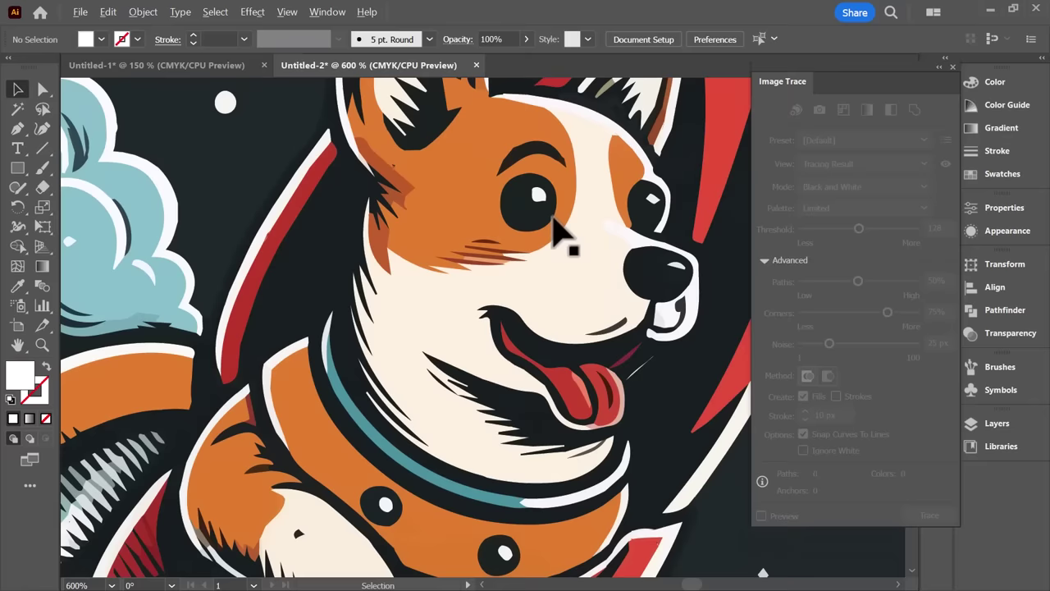
{"action": "scroll", "coordinate": [562, 231], "scroll_direction": "up", "scroll_amount": 6}
{"action": "left_click", "coordinate": [448, 124]}
{"action": "key", "text": "a"}
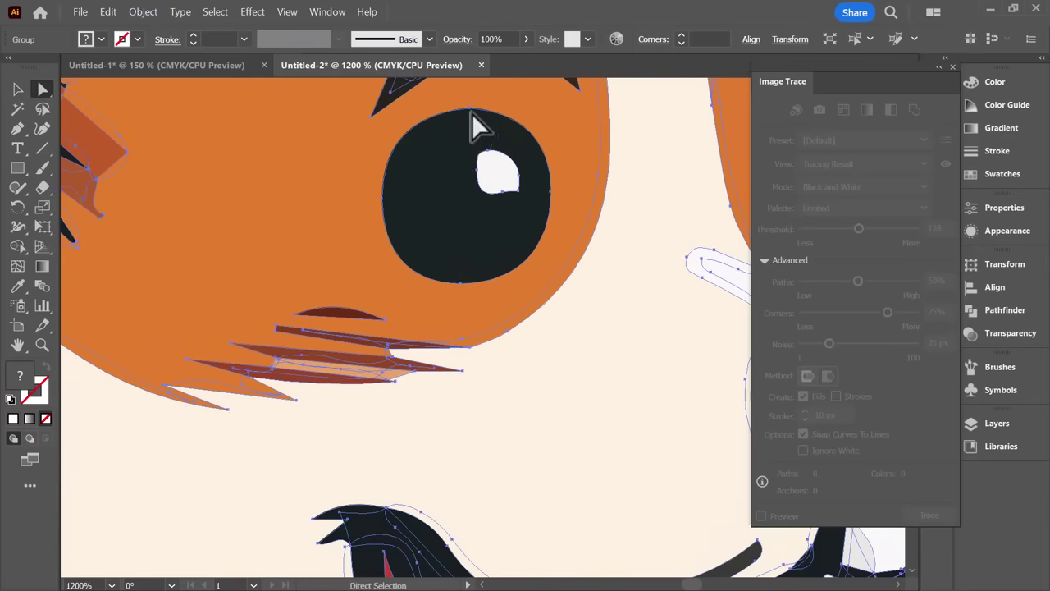
{"action": "left_click", "coordinate": [471, 111]}
{"action": "left_click_drag", "start_coordinate": [468, 109], "coordinate": [471, 469]}
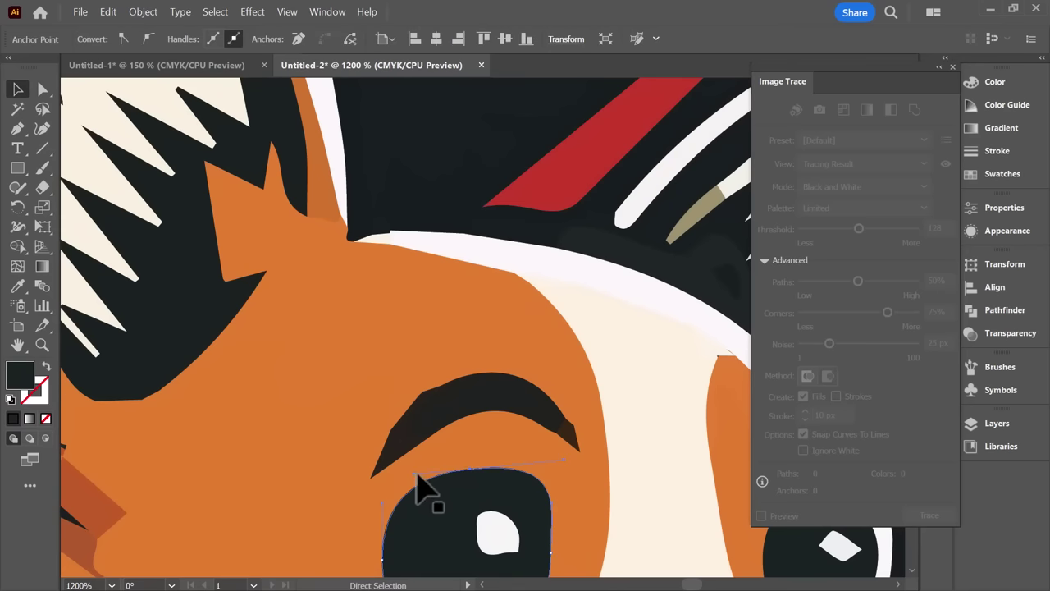
{"action": "key", "text": "v"}
{"action": "scroll", "coordinate": [525, 381], "scroll_direction": "down", "scroll_amount": 1}
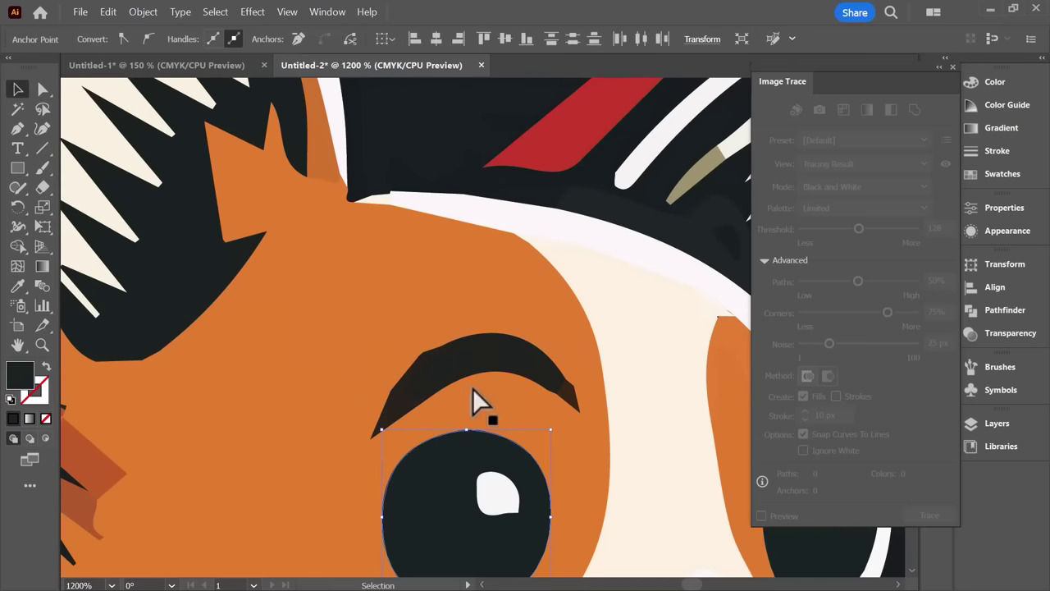
{"action": "double_click", "coordinate": [23, 377]}
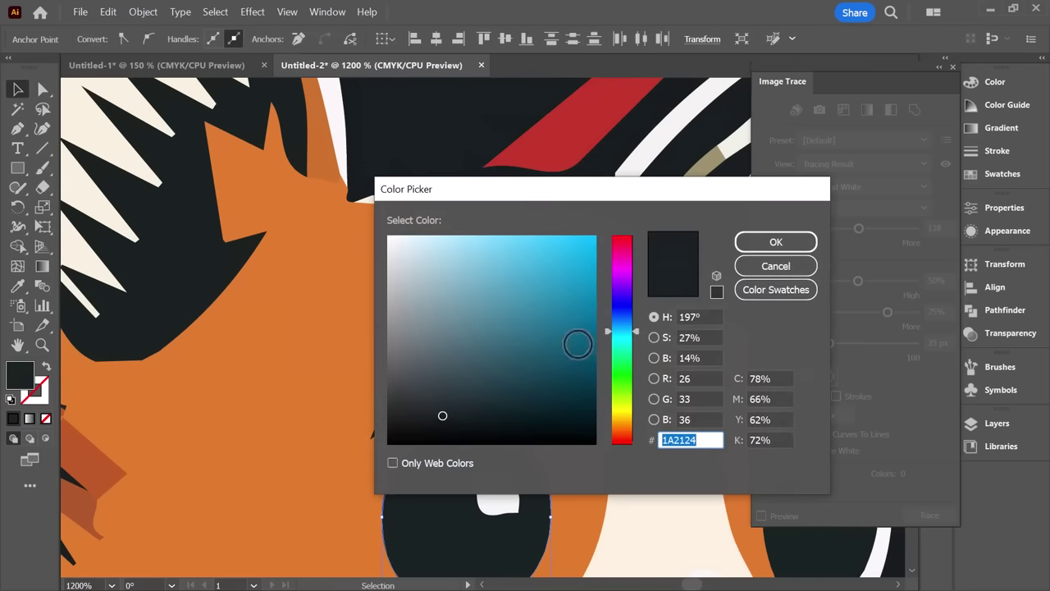
{"action": "type", "text": "00BFFF"}
{"action": "left_click", "coordinate": [795, 247]}
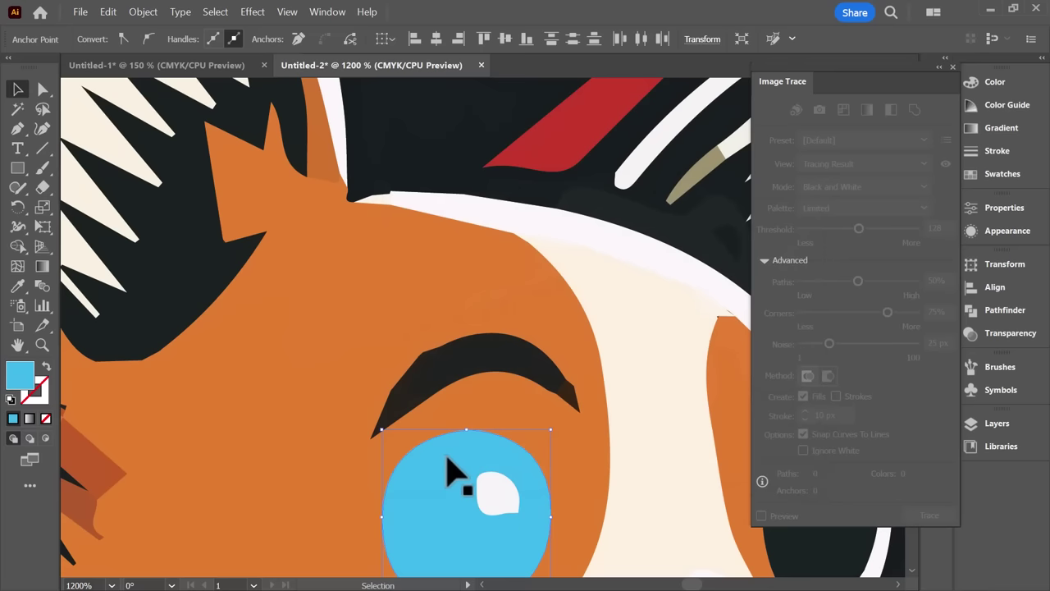
{"action": "key", "text": "ctrl+z"}
{"action": "scroll", "coordinate": [422, 345], "scroll_direction": "down", "scroll_amount": 3}
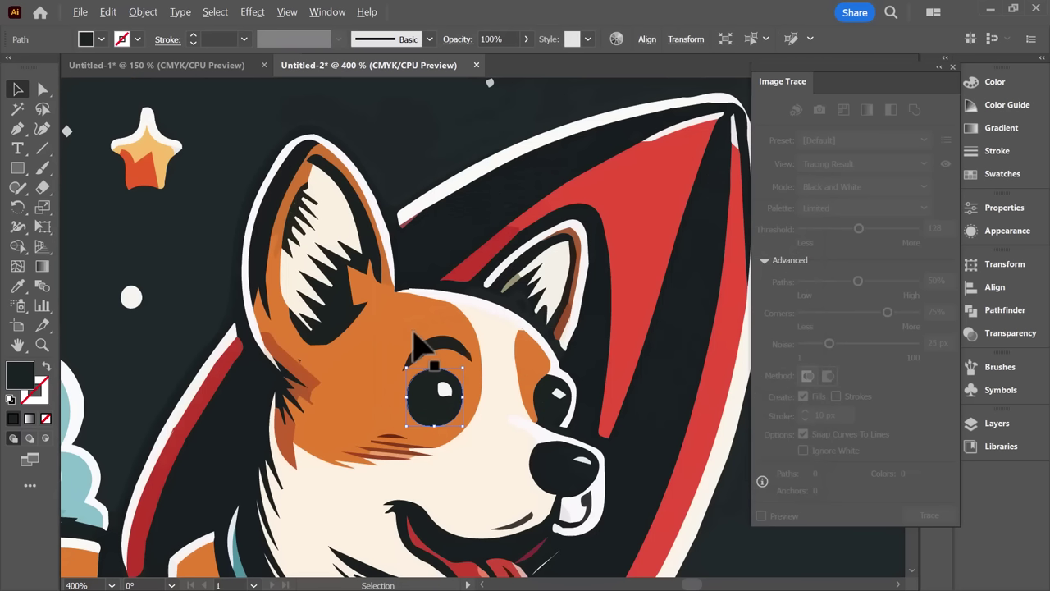
{"action": "scroll", "coordinate": [418, 345], "scroll_direction": "down", "scroll_amount": 2}
{"action": "left_click", "coordinate": [451, 123]}
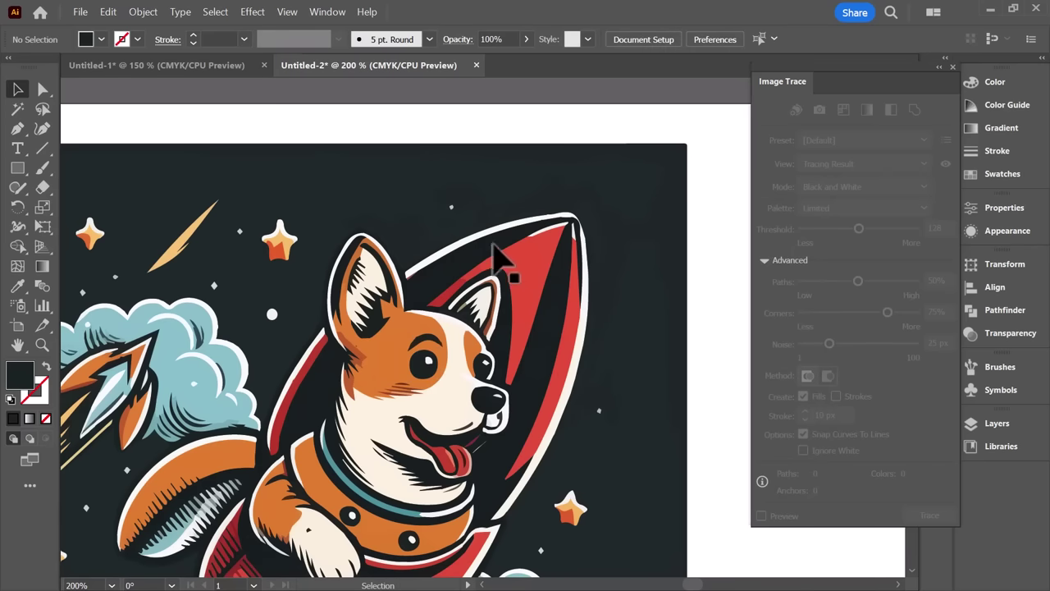
{"action": "scroll", "coordinate": [513, 261], "scroll_direction": "down", "scroll_amount": 2}
{"action": "scroll", "coordinate": [519, 271], "scroll_direction": "down", "scroll_amount": 1}
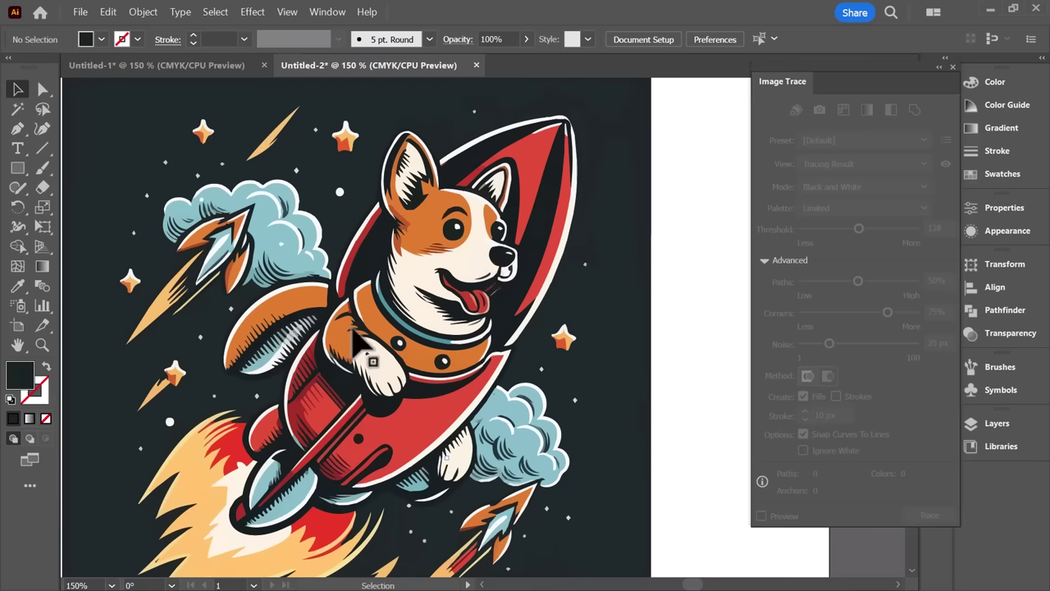
- Upload the dog-on-rocket PNG to Vectorizer.AI and zoom into the dog's face to compare
{"action": "scroll", "coordinate": [172, 324], "scroll_direction": "down", "scroll_amount": 1}
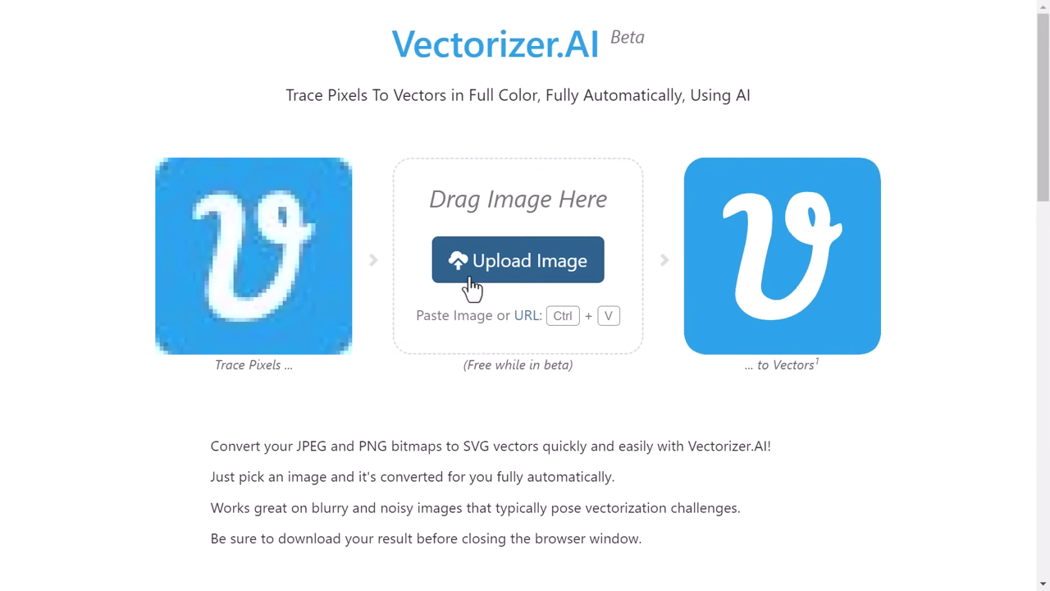
{"action": "left_click", "coordinate": [519, 261]}
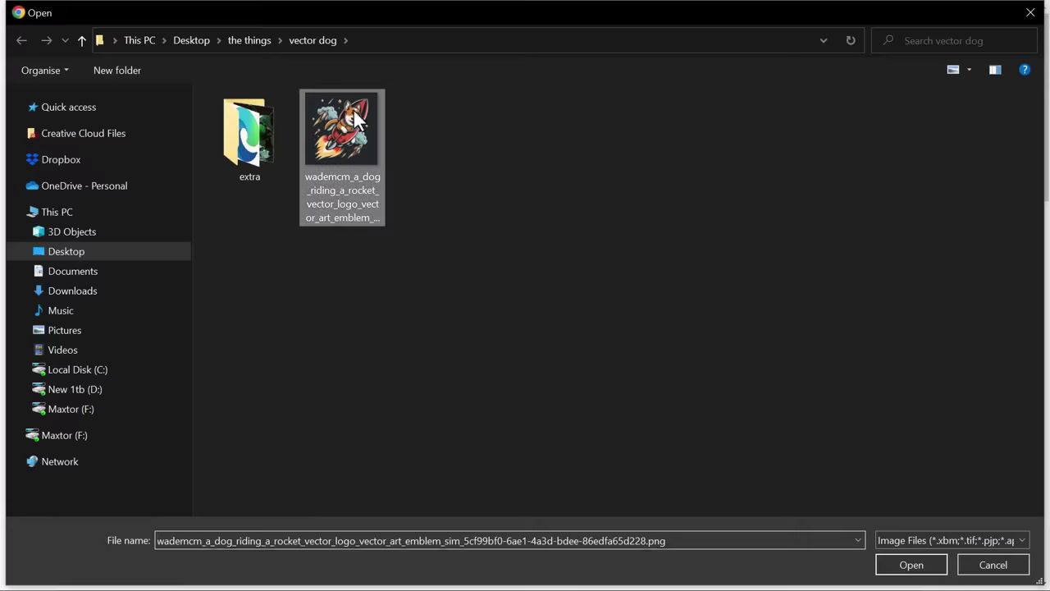
{"action": "left_click", "coordinate": [938, 571]}
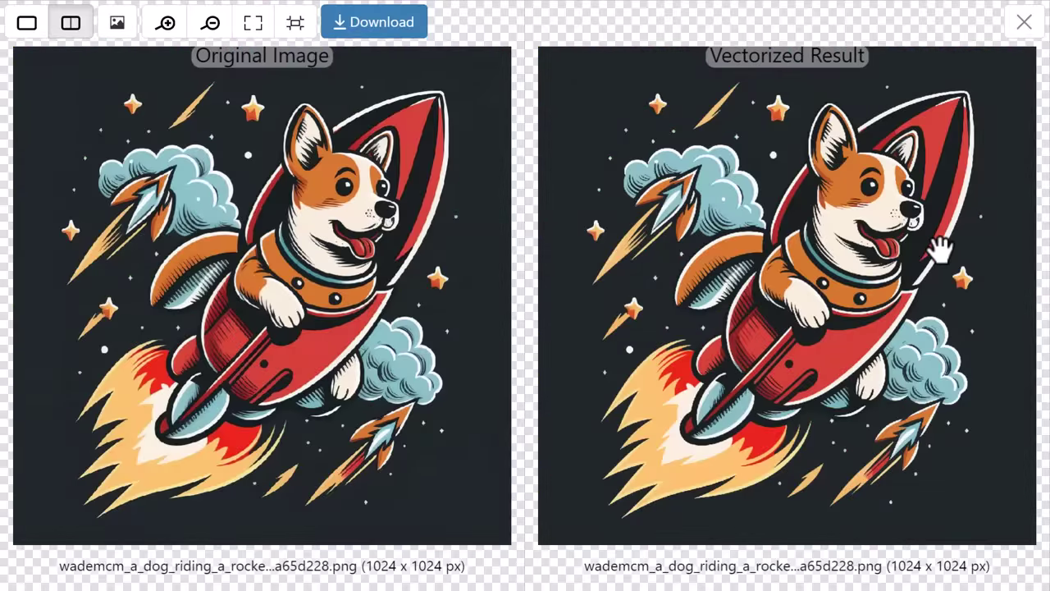
{"action": "left_click", "coordinate": [163, 26]}
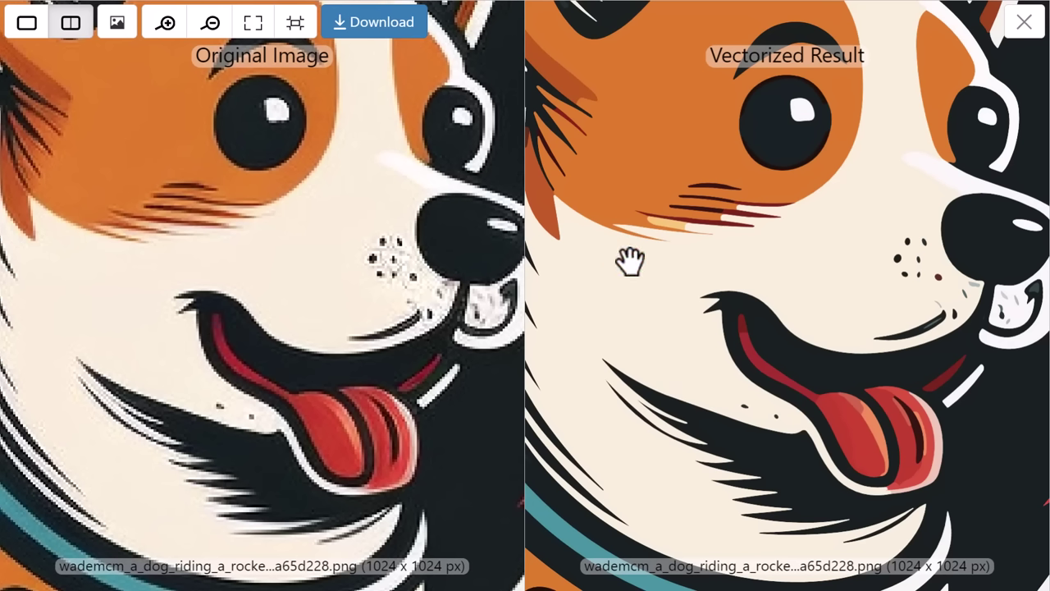
{"action": "scroll", "coordinate": [623, 262], "scroll_direction": "down", "scroll_amount": 5}
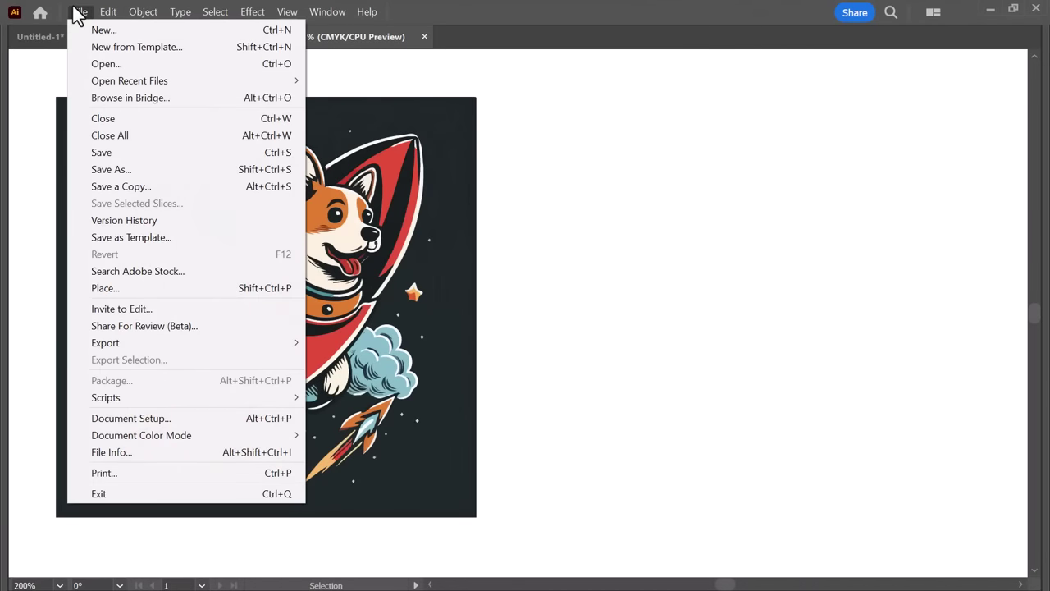
- Place the downloaded Vectorizer.AI dog SVG beside the earlier Illustrator trace
{"action": "left_click", "coordinate": [129, 289]}
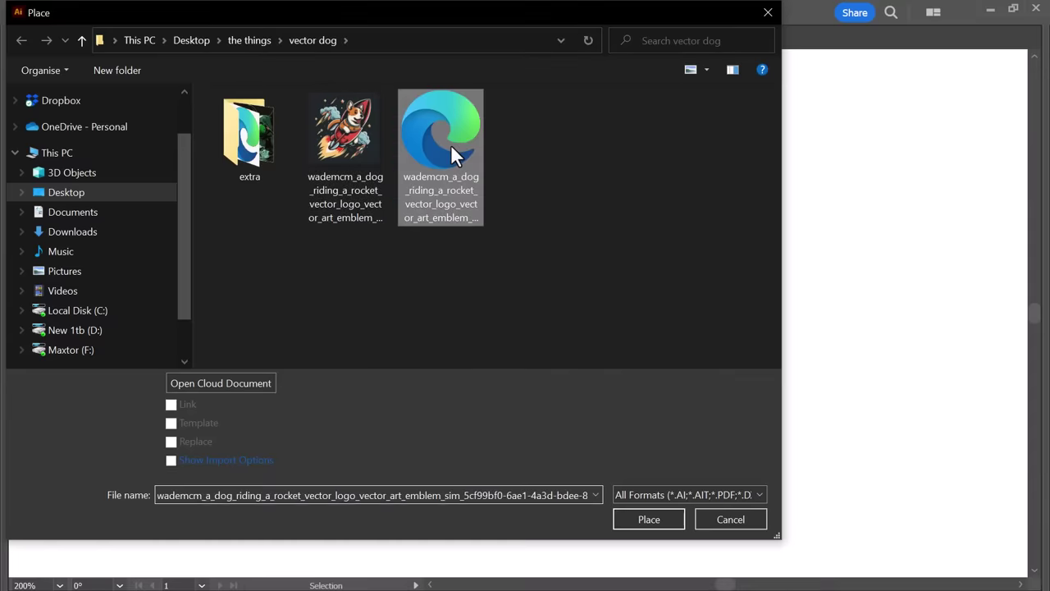
{"action": "left_click", "coordinate": [675, 520]}
{"action": "left_click_drag", "start_coordinate": [479, 97], "coordinate": [914, 566]}
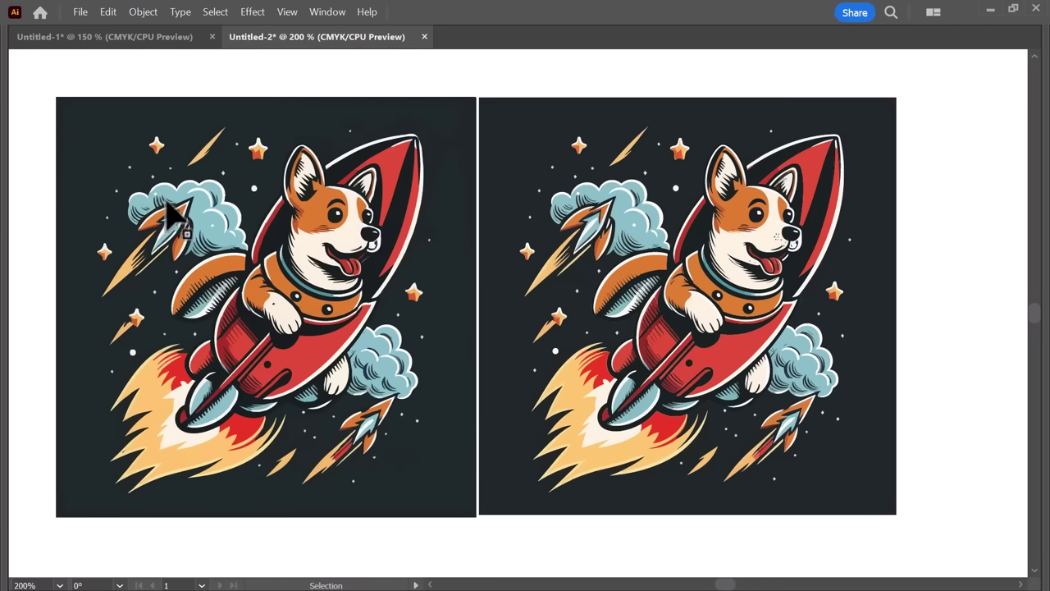
{"action": "left_click_drag", "start_coordinate": [152, 209], "coordinate": [207, 263]}
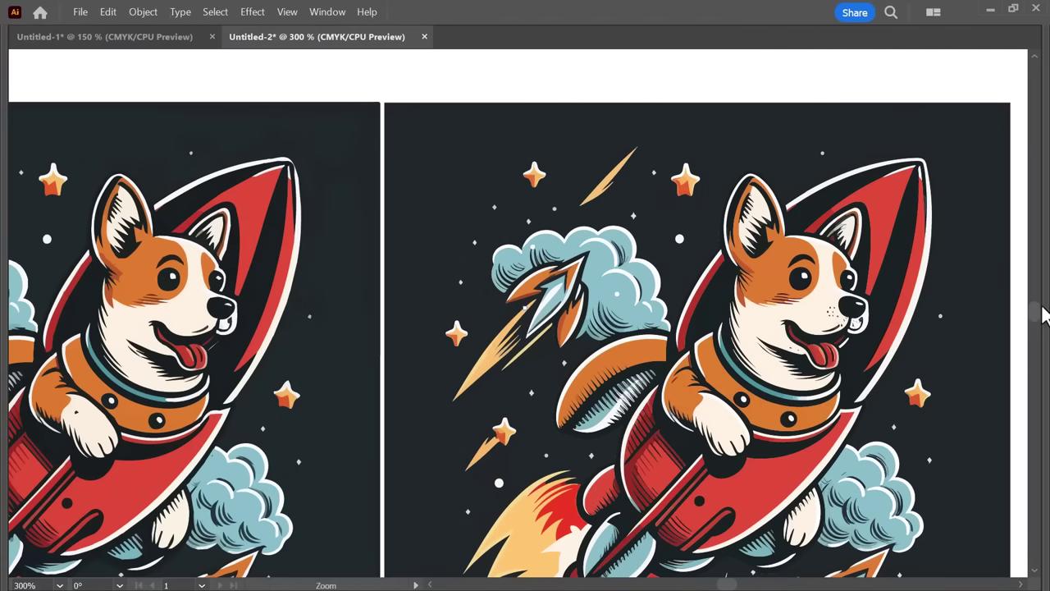
{"action": "left_click_drag", "start_coordinate": [1036, 310], "coordinate": [1033, 313]}
{"action": "scroll", "coordinate": [1035, 322], "scroll_direction": "up", "scroll_amount": 2}
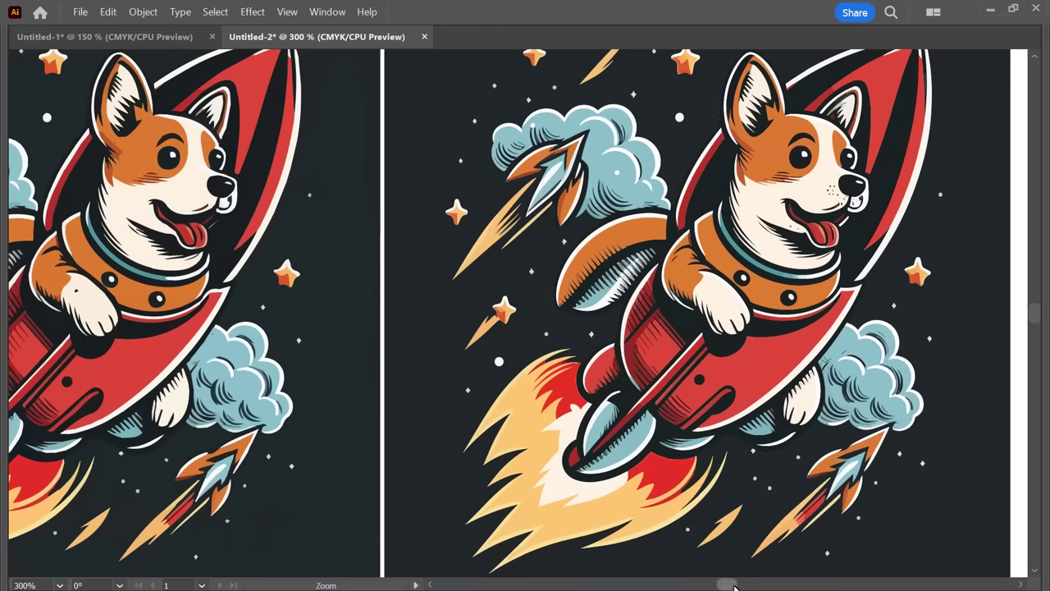
{"action": "left_click_drag", "start_coordinate": [733, 585], "coordinate": [730, 586]}
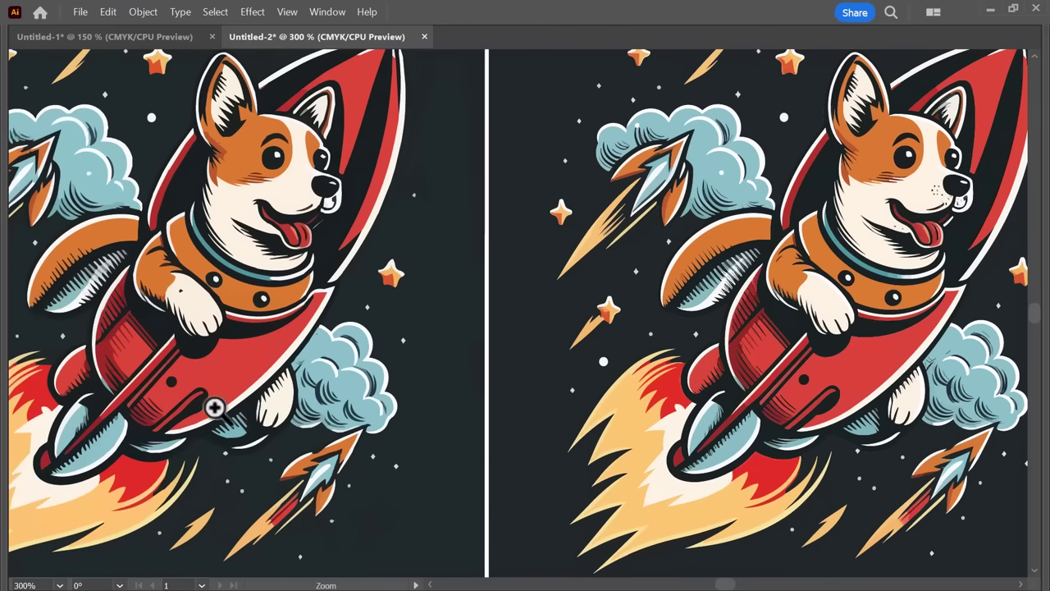
{"action": "left_click_drag", "start_coordinate": [213, 408], "coordinate": [305, 431]}
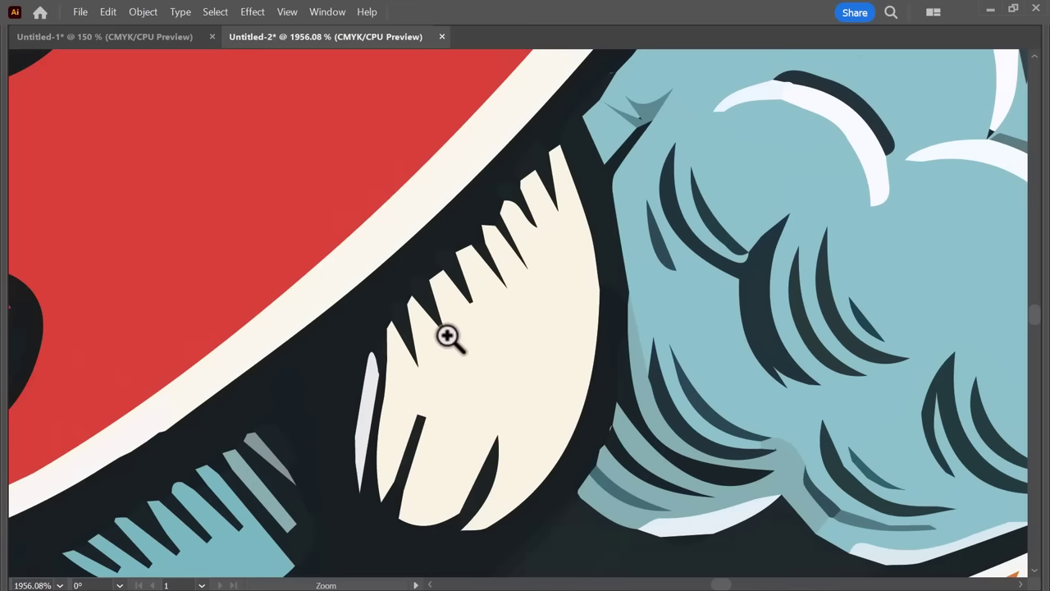
{"action": "key", "text": "ctrl+minus"}
{"action": "key", "text": "ctrl+minus"}
{"action": "key", "text": "ctrl+minus"}
{"action": "key", "text": "ctrl+minus"}
{"action": "key", "text": "ctrl+minus"}
{"action": "key", "text": "ctrl+minus"}
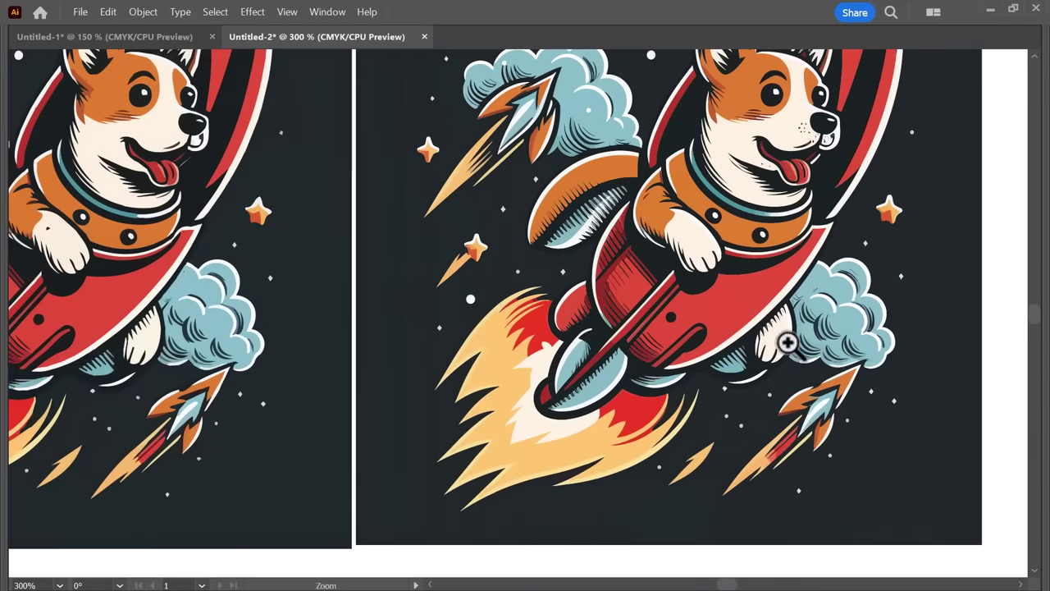
{"action": "left_click", "coordinate": [788, 343]}
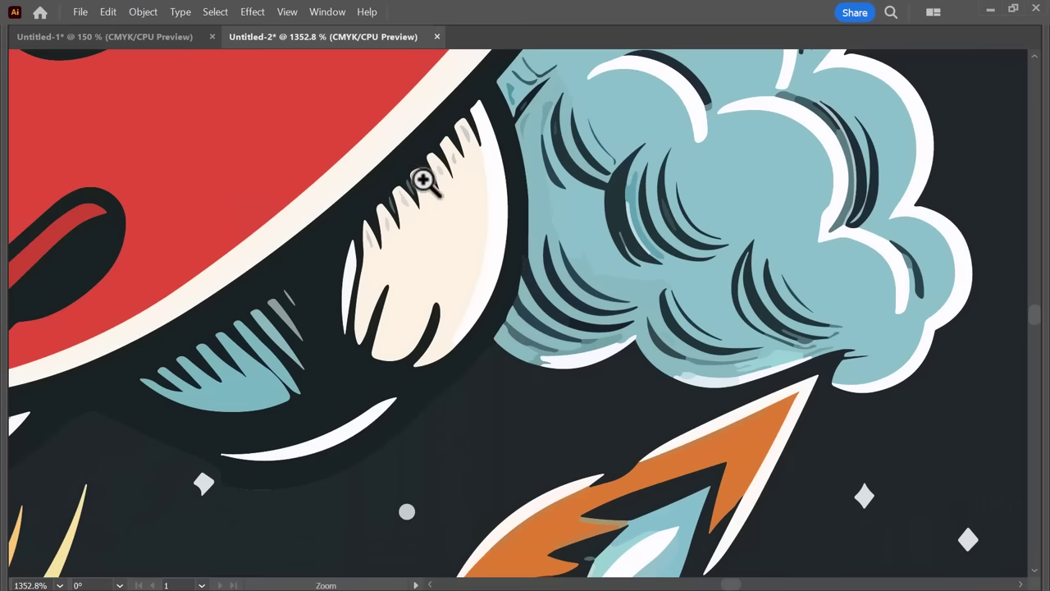
{"action": "scroll", "coordinate": [664, 258], "scroll_direction": "down", "scroll_amount": 5}
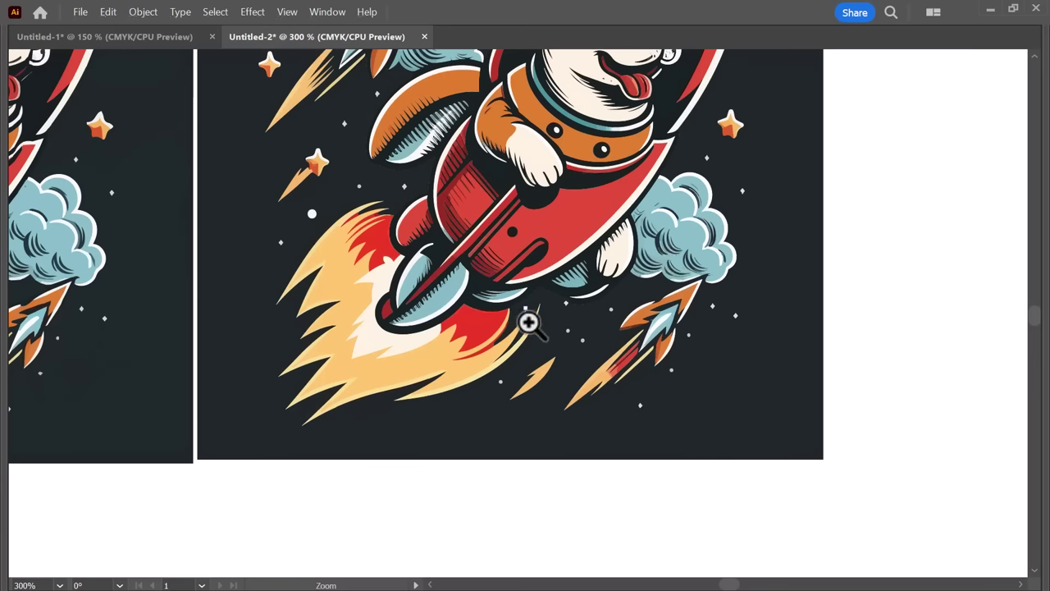
{"action": "scroll", "coordinate": [635, 265], "scroll_direction": "down", "scroll_amount": 1}
{"action": "scroll", "coordinate": [636, 270], "scroll_direction": "up", "scroll_amount": 4}
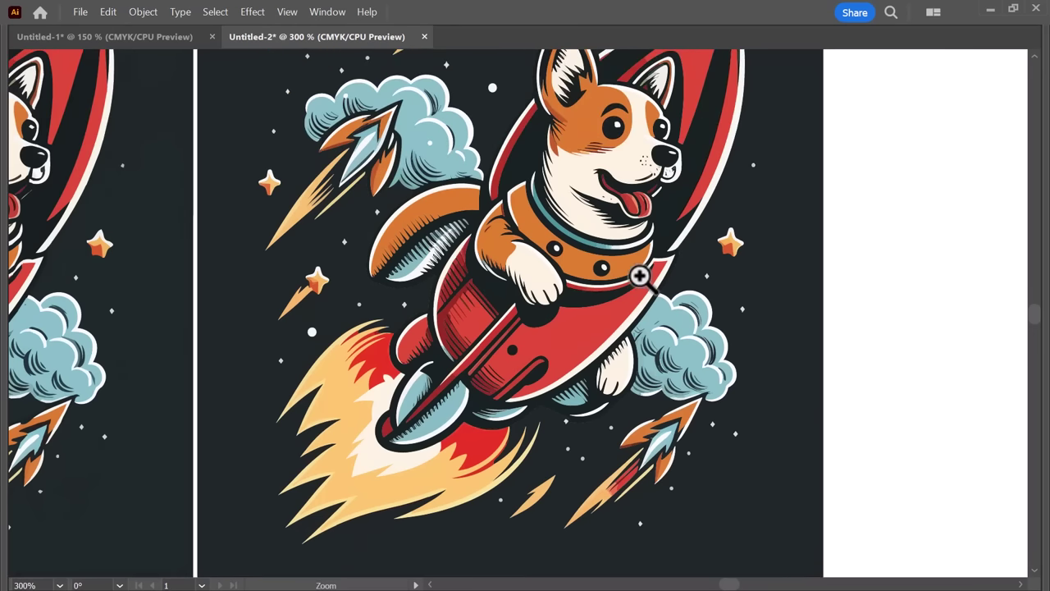
{"action": "left_click", "coordinate": [639, 276], "text": "alt"}
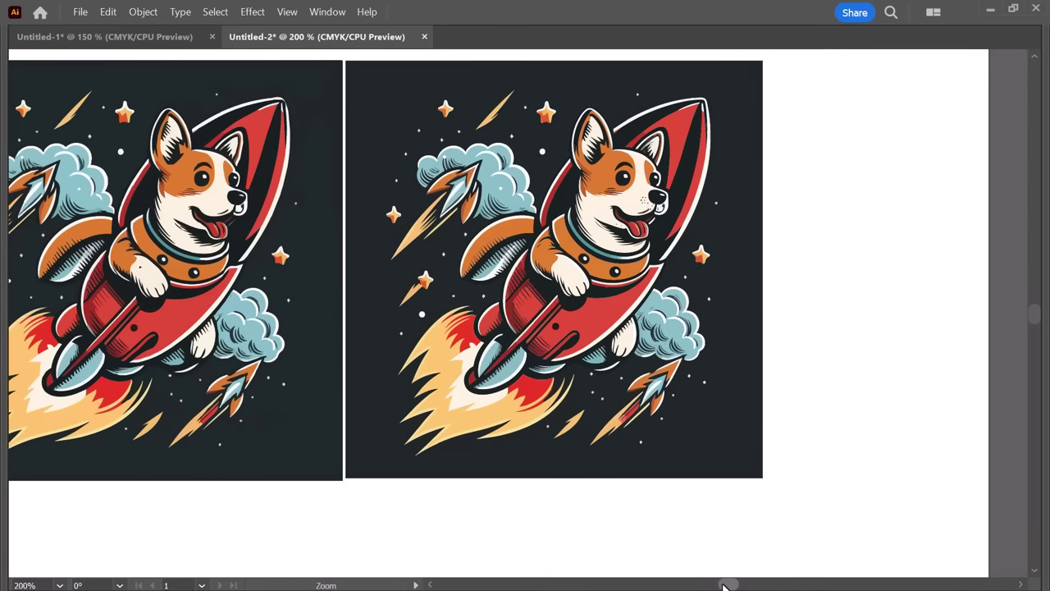
{"action": "key", "text": "Tab"}
{"action": "key", "text": "v"}
- Delete the dark background behind the right-hand vectorized image
{"action": "left_click", "coordinate": [529, 129]}
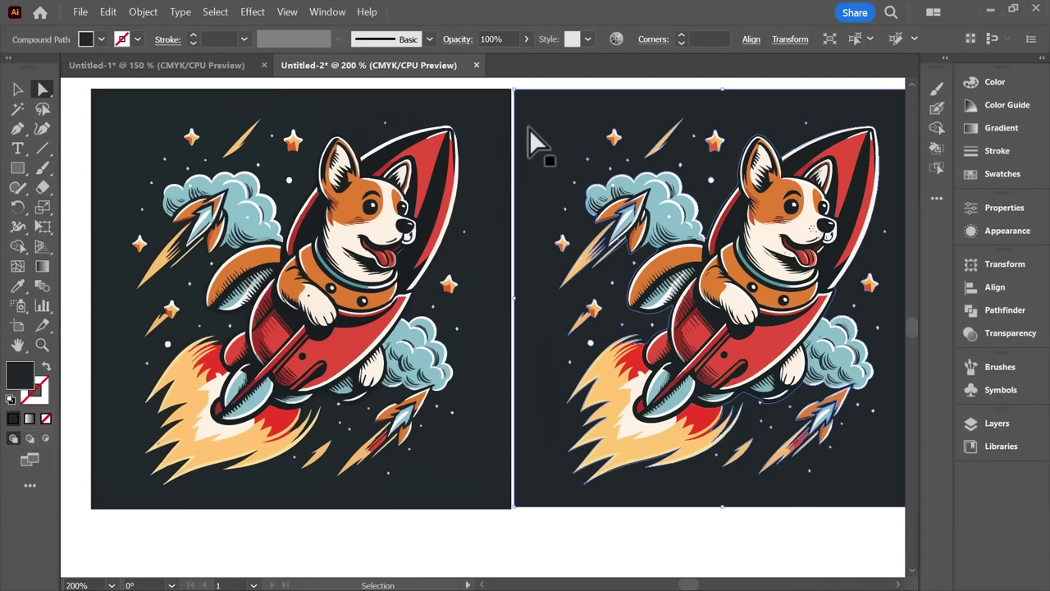
{"action": "key", "text": "a"}
{"action": "key", "text": "Delete"}
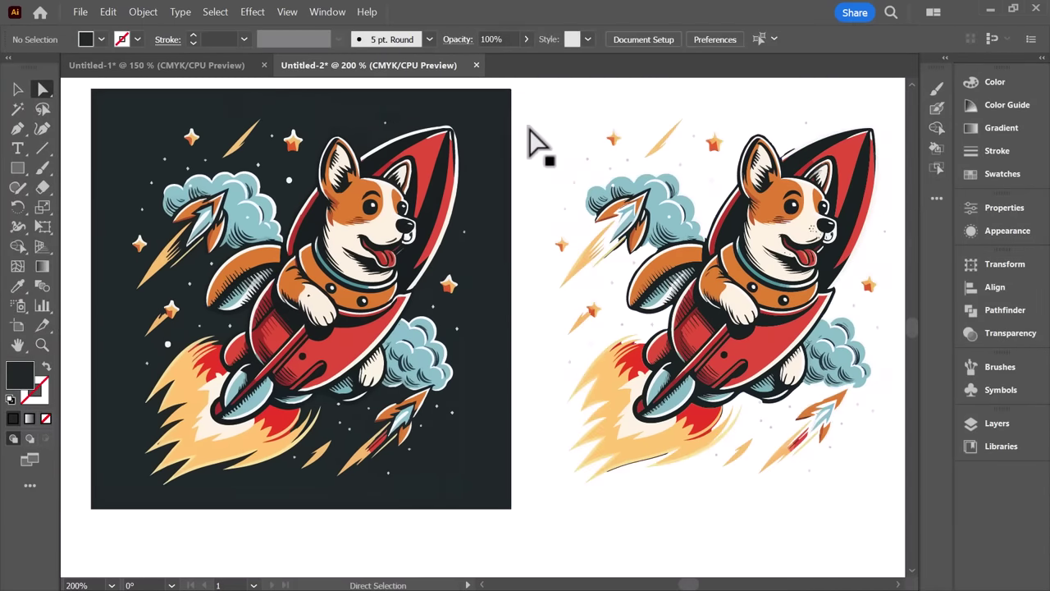
{"action": "scroll", "coordinate": [461, 366], "scroll_direction": "down", "scroll_amount": 1}
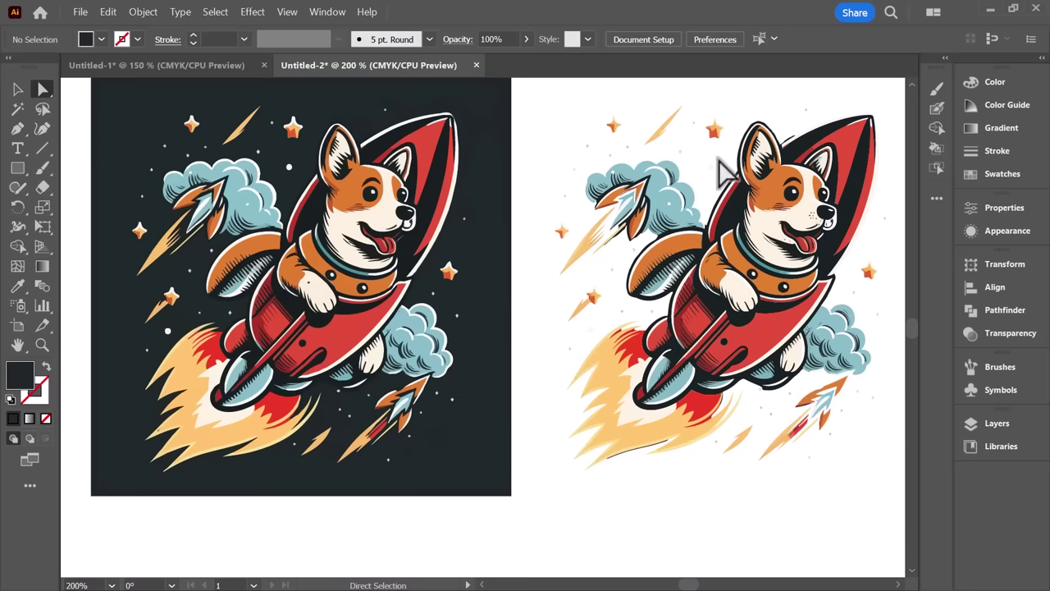
- Pick out the orange path on the vectorized dog's head with Direct Selection
{"action": "key", "text": "v"}
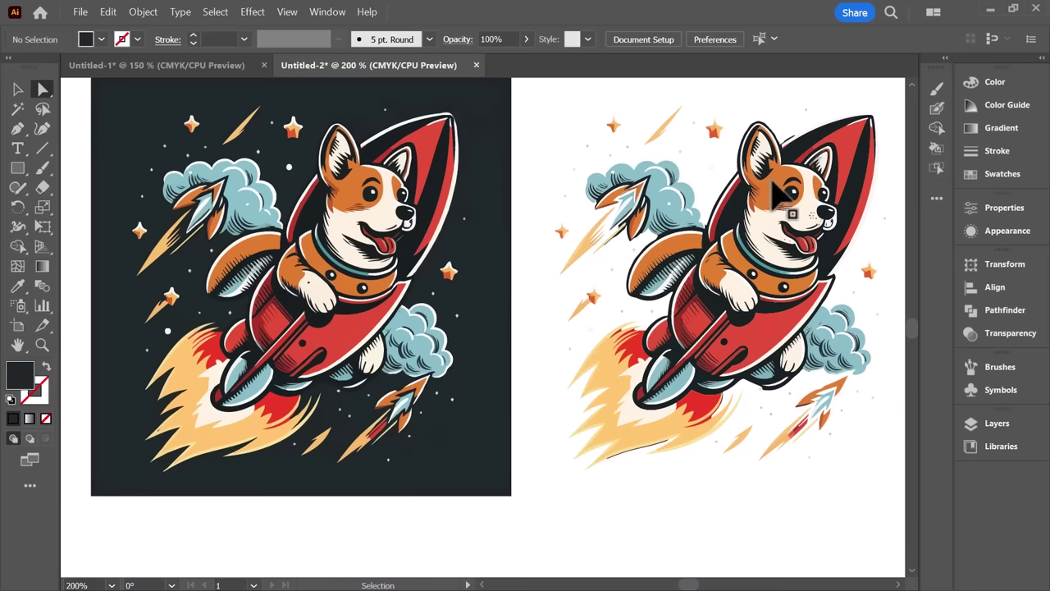
{"action": "left_click", "coordinate": [771, 193]}
{"action": "key", "text": "a"}
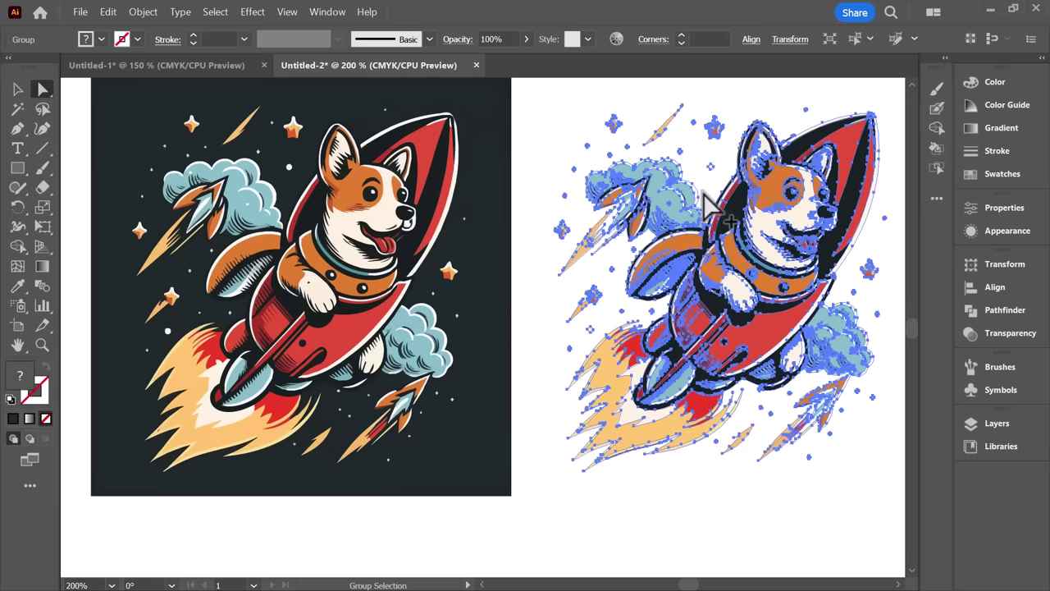
{"action": "left_click", "coordinate": [820, 193]}
{"action": "key", "text": "v"}
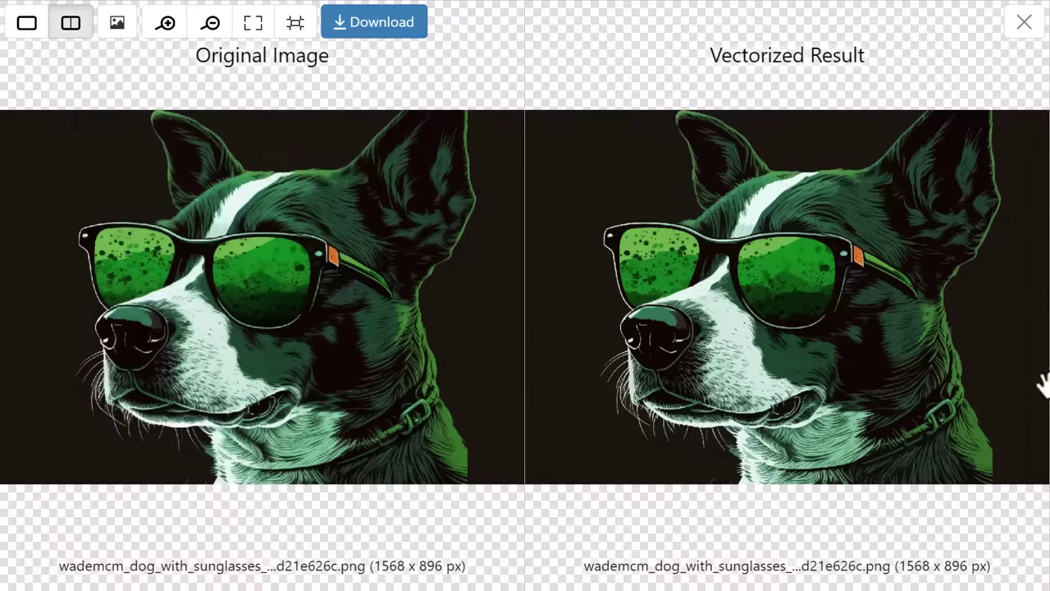
- Zoom into the sunglasses dog and pan across the lens, fur, whiskers and ears
{"action": "left_click", "coordinate": [164, 23]}
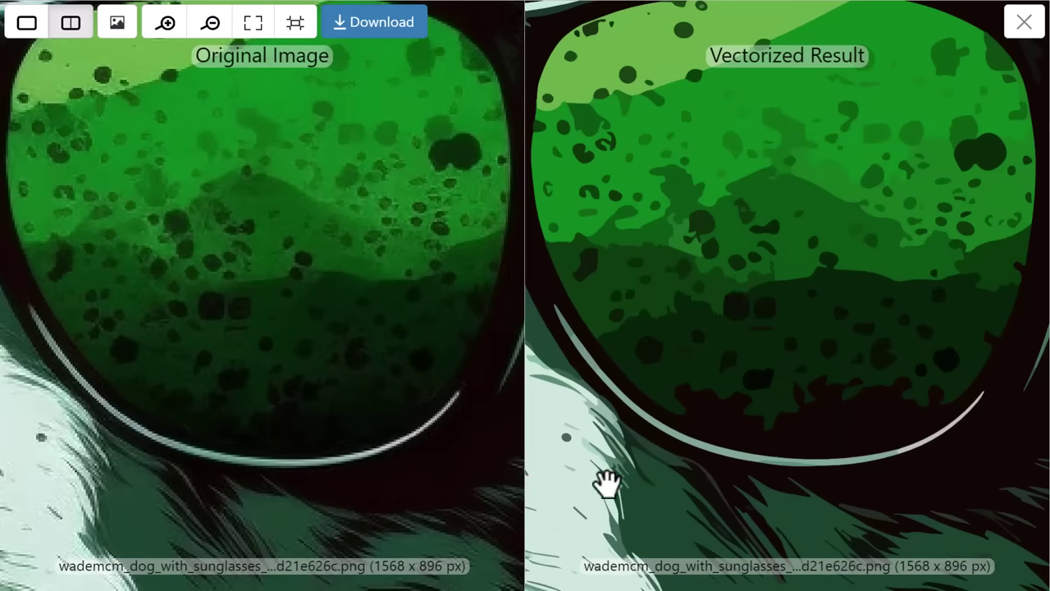
{"action": "left_click_drag", "start_coordinate": [637, 464], "coordinate": [780, 199]}
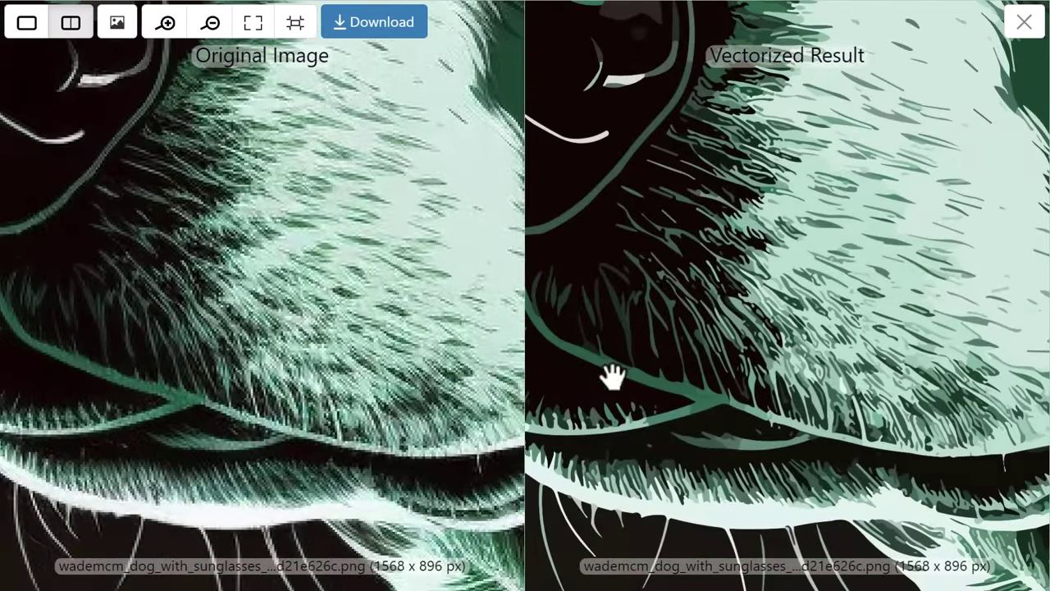
{"action": "left_click_drag", "start_coordinate": [635, 451], "coordinate": [1022, 335]}
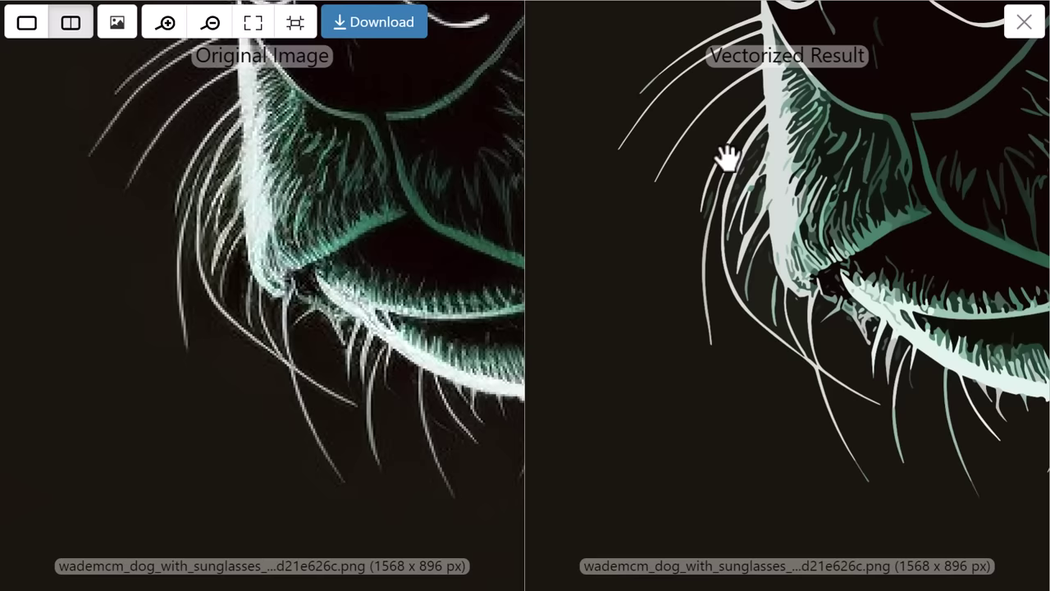
{"action": "scroll", "coordinate": [611, 253], "scroll_direction": "down", "scroll_amount": 5}
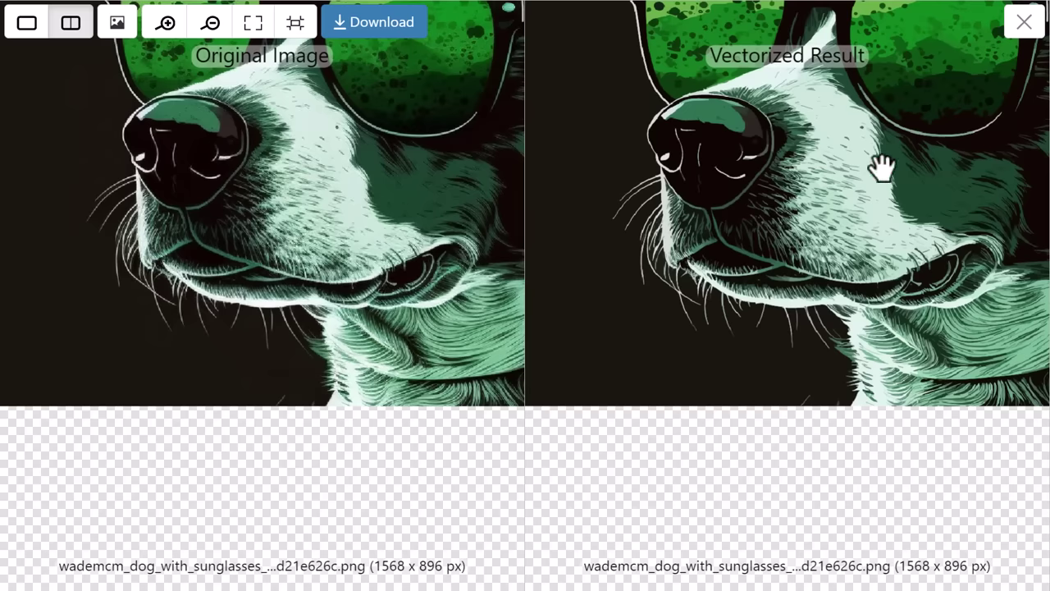
{"action": "scroll", "coordinate": [789, 305], "scroll_direction": "down", "scroll_amount": 3}
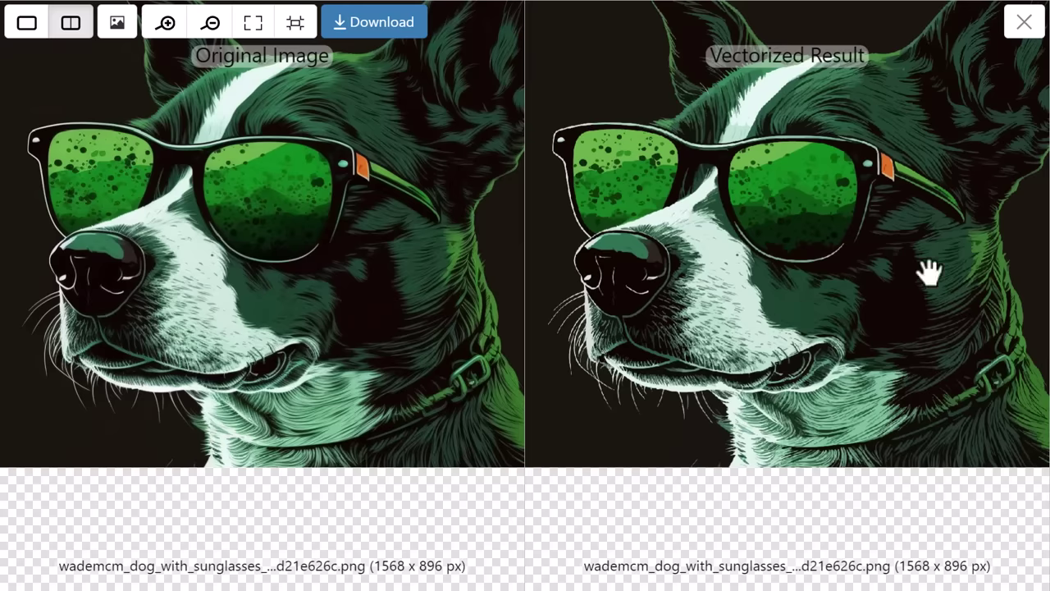
{"action": "mouse_move", "coordinate": [930, 273]}
{"action": "left_mouse_down"}
{"action": "mouse_move", "coordinate": [891, 253]}
{"action": "mouse_move", "coordinate": [919, 286]}
{"action": "left_mouse_up"}
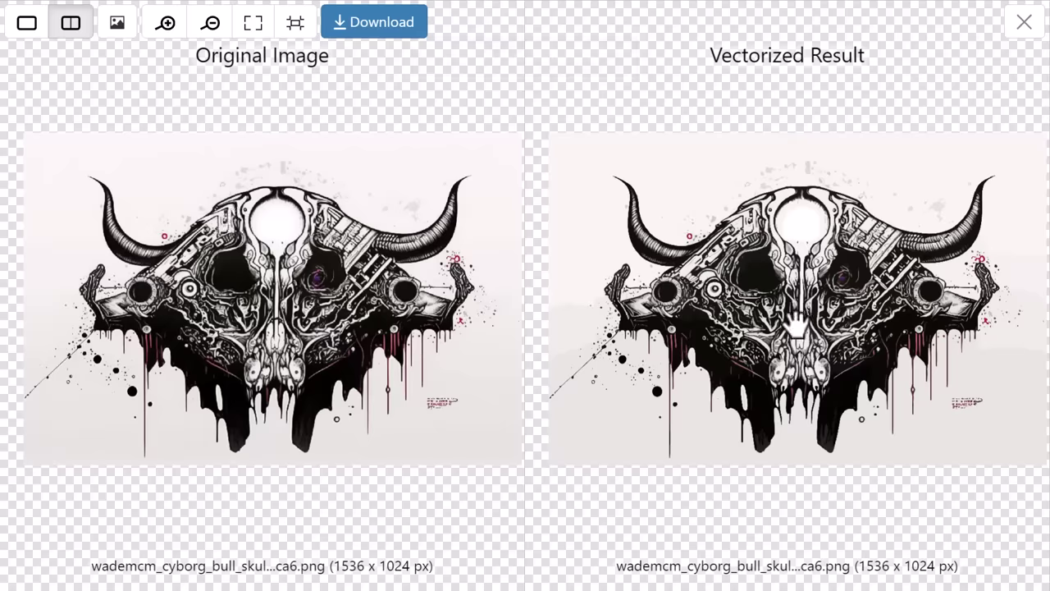
- Zoom in three times on the bull skull and pan across its details, horns and top
{"action": "left_click", "coordinate": [166, 30]}
{"action": "left_click", "coordinate": [166, 31]}
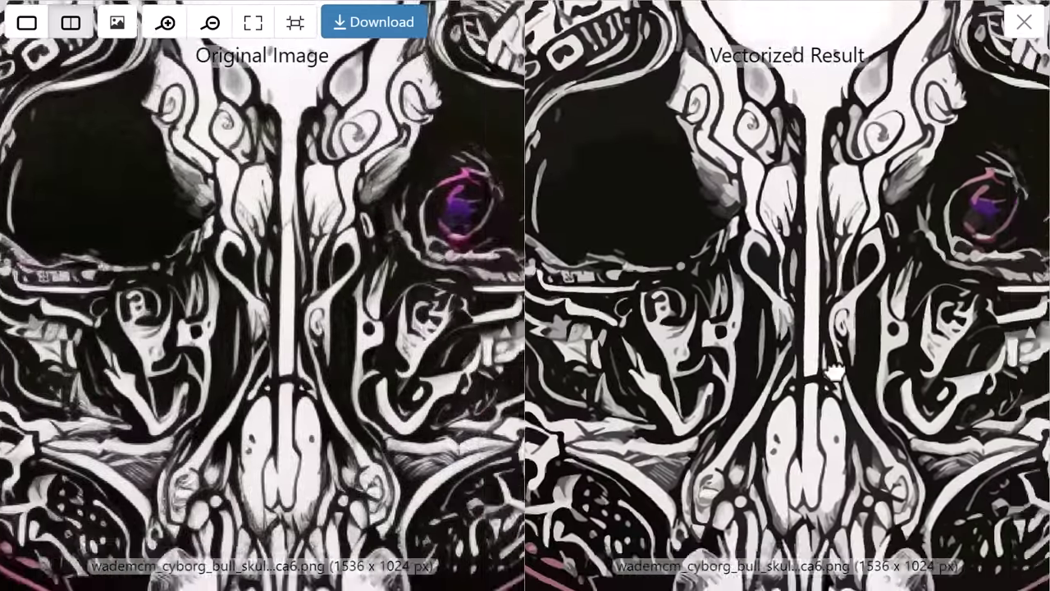
{"action": "left_click", "coordinate": [166, 22]}
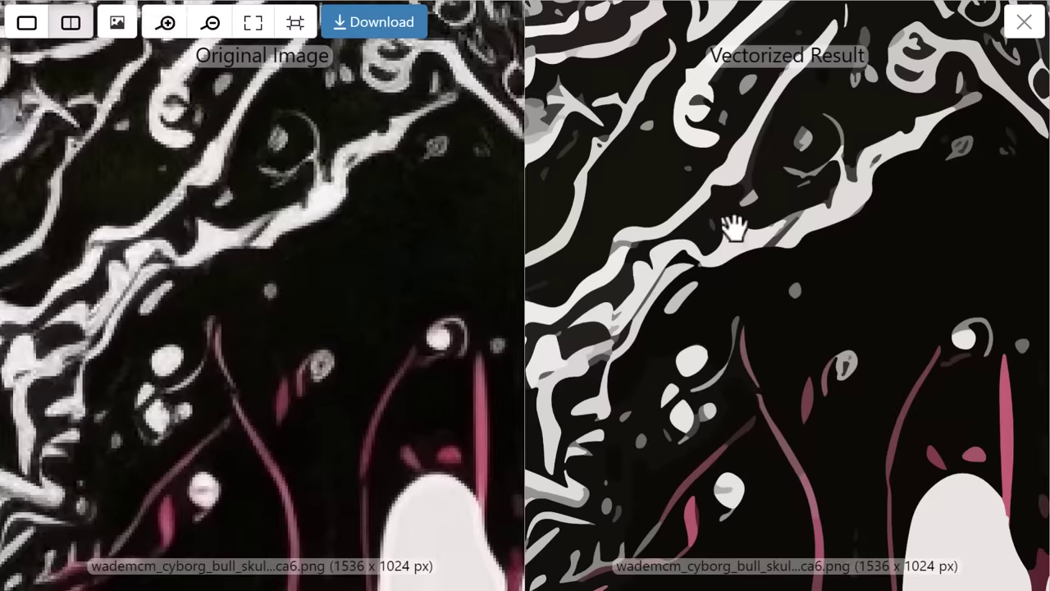
{"action": "left_click_drag", "start_coordinate": [617, 283], "coordinate": [799, 164]}
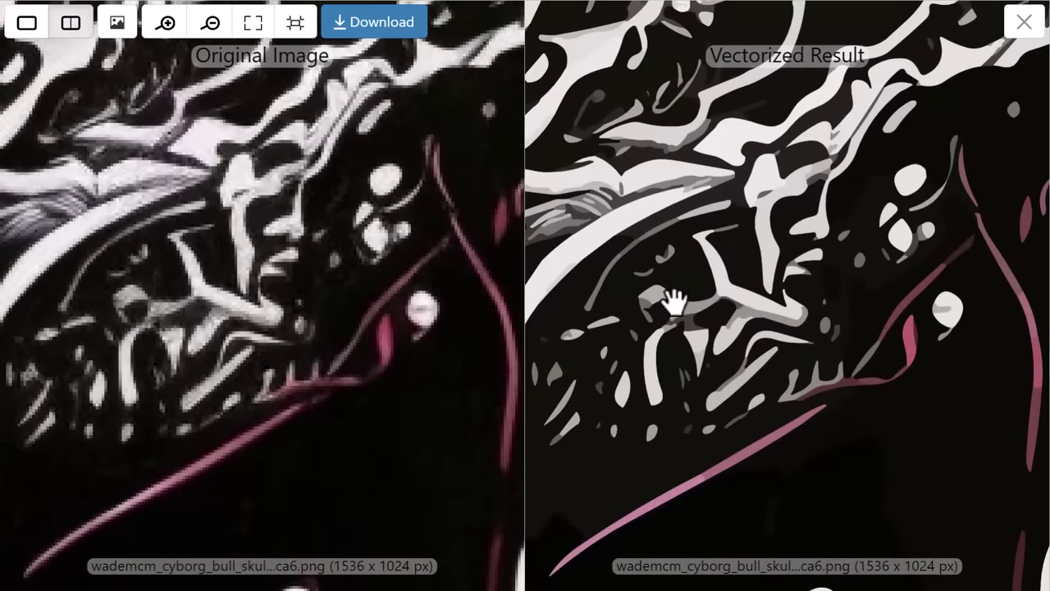
{"action": "scroll", "coordinate": [672, 301], "scroll_direction": "down", "scroll_amount": 5}
{"action": "left_click_drag", "start_coordinate": [675, 196], "coordinate": [733, 352]}
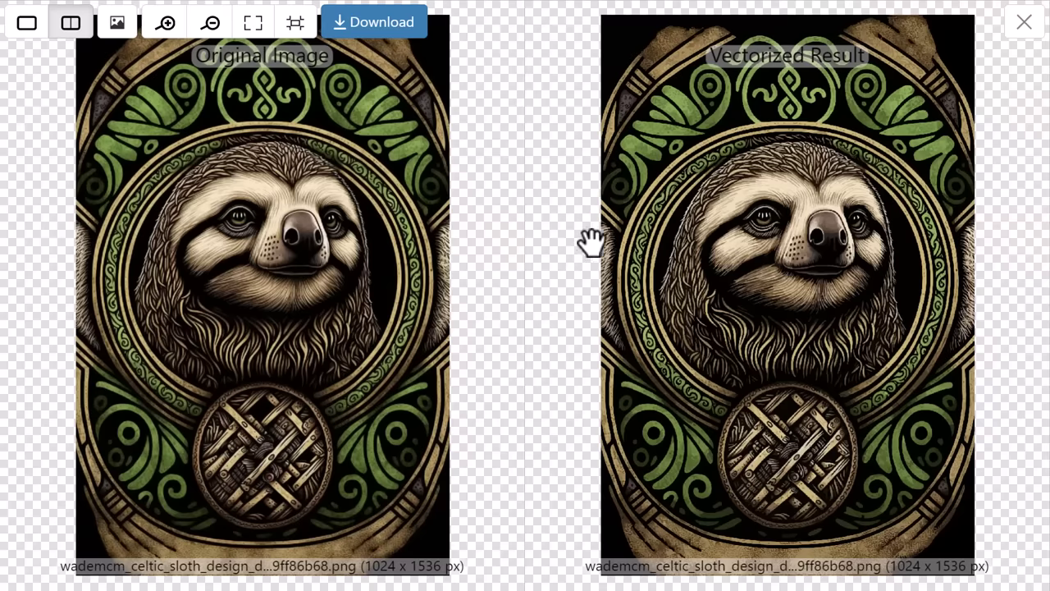
- Zoom in twice on the sloth and inspect its face and emblem in the vectorized result
{"action": "left_click", "coordinate": [166, 25]}
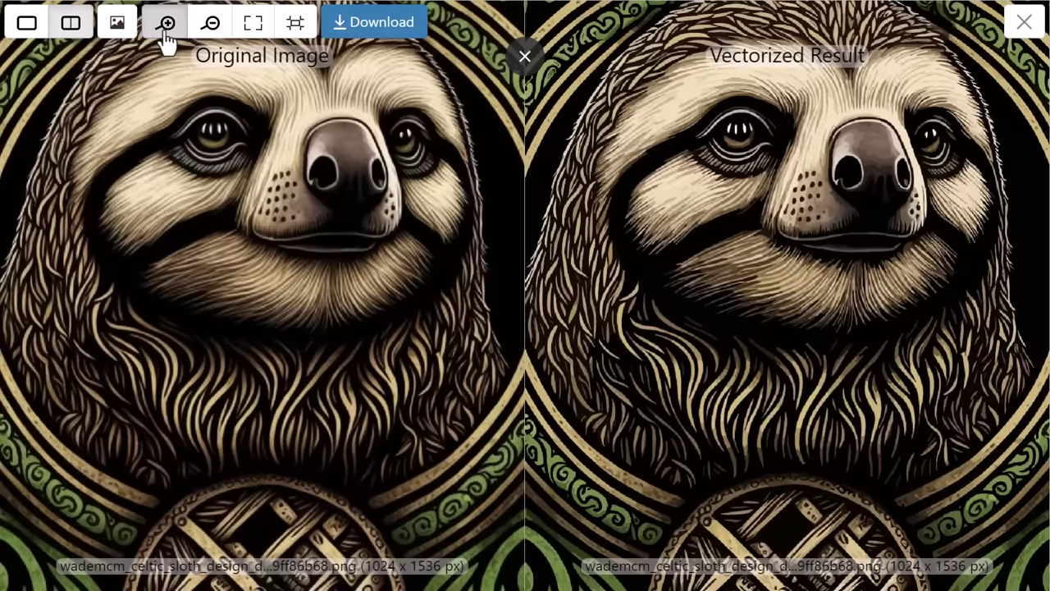
{"action": "left_click", "coordinate": [166, 24]}
{"action": "scroll", "coordinate": [347, 473], "scroll_direction": "up", "scroll_amount": 2}
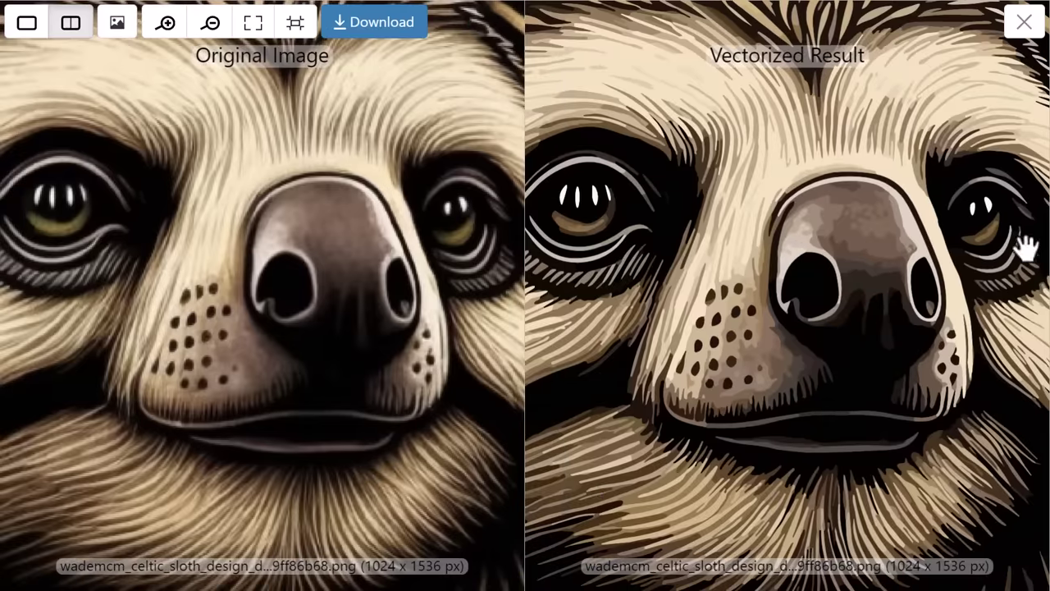
{"action": "scroll", "coordinate": [740, 246], "scroll_direction": "down", "scroll_amount": 3}
{"action": "scroll", "coordinate": [738, 328], "scroll_direction": "down", "scroll_amount": 3}
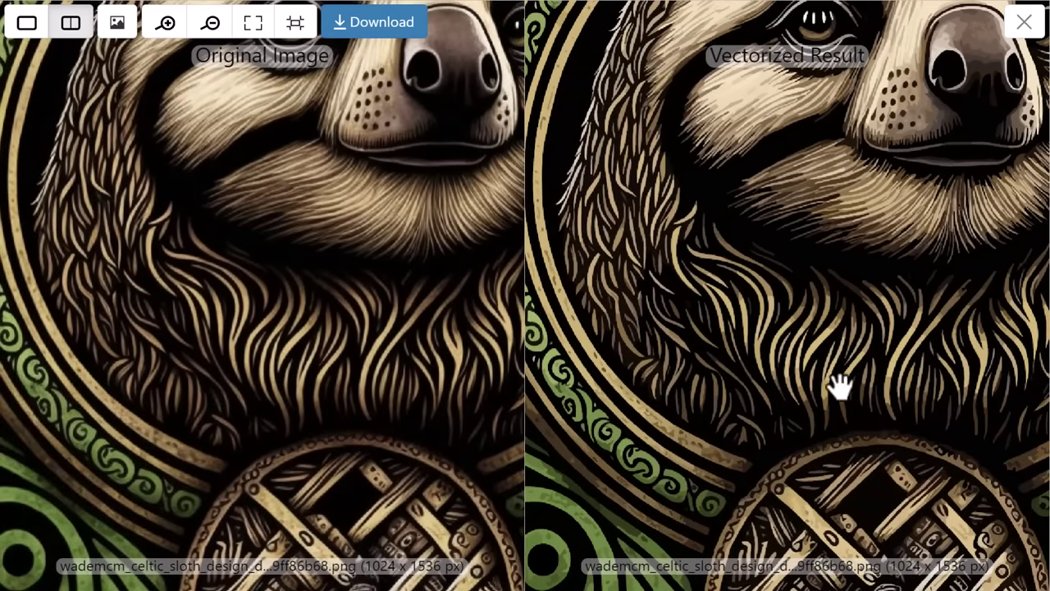
{"action": "scroll", "coordinate": [841, 385], "scroll_direction": "down", "scroll_amount": 2}
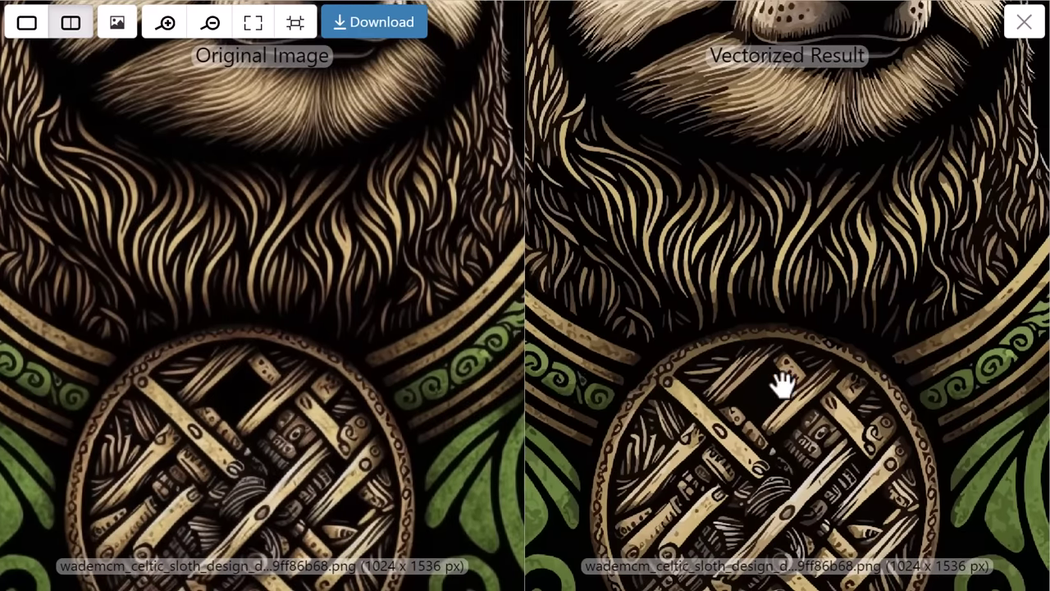
{"action": "scroll", "coordinate": [815, 297], "scroll_direction": "up", "scroll_amount": 5}
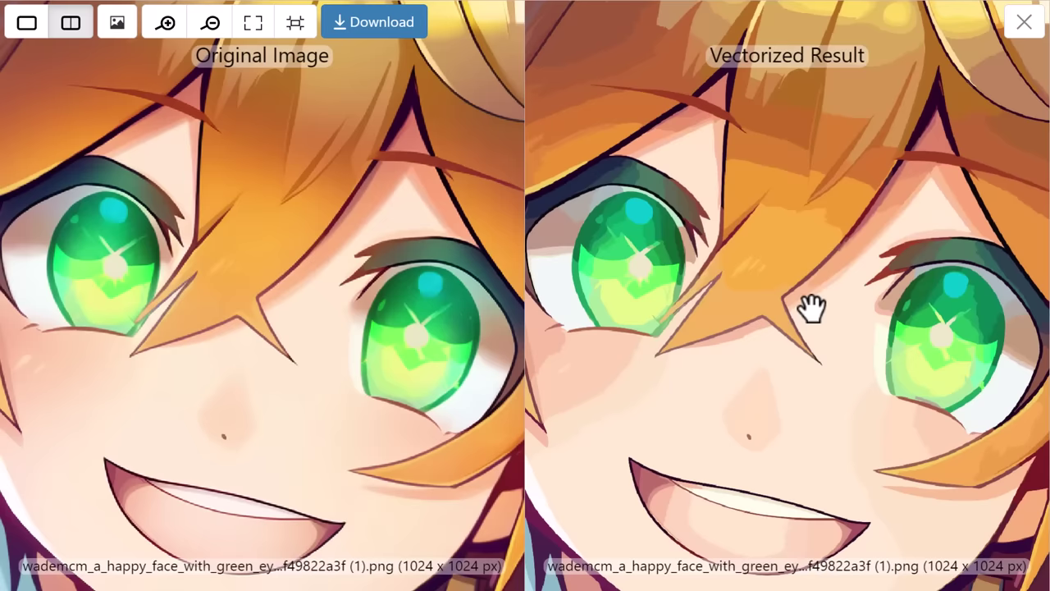
{"action": "scroll", "coordinate": [808, 305], "scroll_direction": "up", "scroll_amount": 3}
{"action": "scroll", "coordinate": [809, 304], "scroll_direction": "down", "scroll_amount": 3}
{"action": "scroll", "coordinate": [809, 304], "scroll_direction": "up", "scroll_amount": 2}
- Pan across the anime face's eyes, smile and chin, then zoom back out
{"action": "left_click_drag", "start_coordinate": [762, 216], "coordinate": [648, 231]}
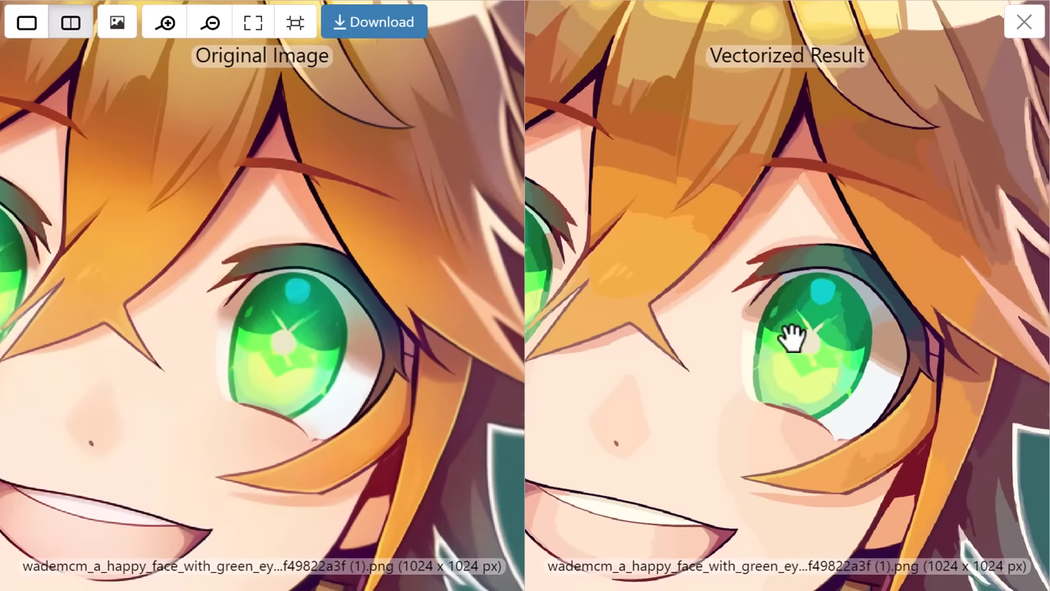
{"action": "left_click_drag", "start_coordinate": [793, 335], "coordinate": [996, 228]}
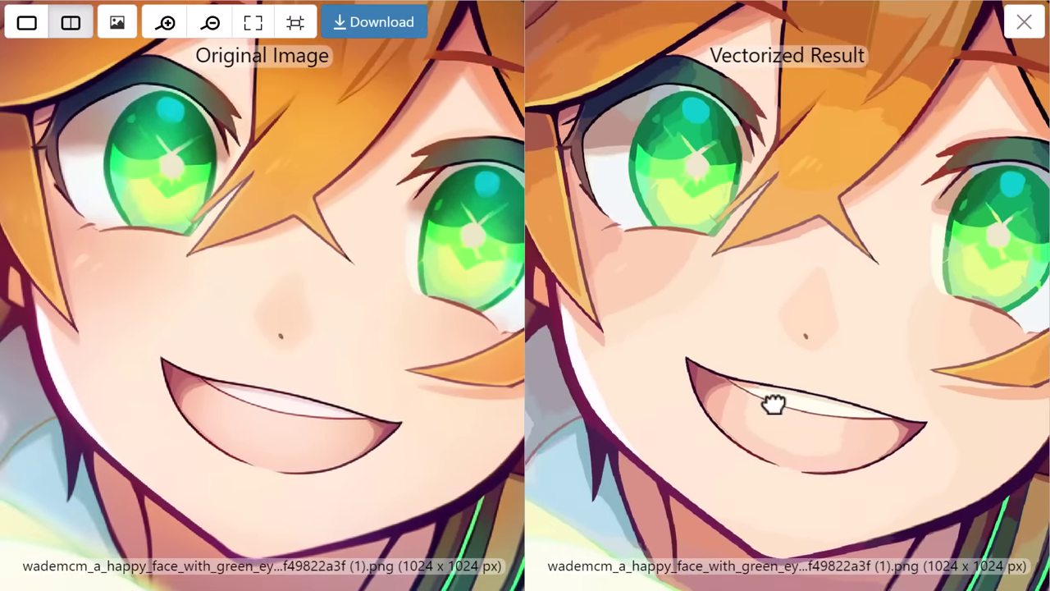
{"action": "left_click_drag", "start_coordinate": [771, 406], "coordinate": [751, 358]}
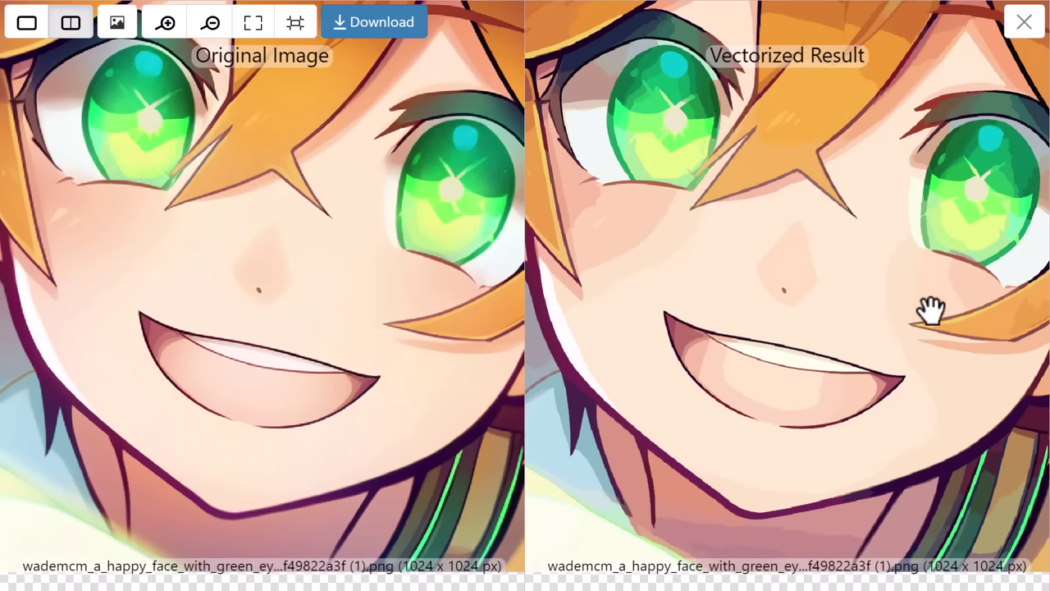
{"action": "scroll", "coordinate": [844, 328], "scroll_direction": "down", "scroll_amount": 3}
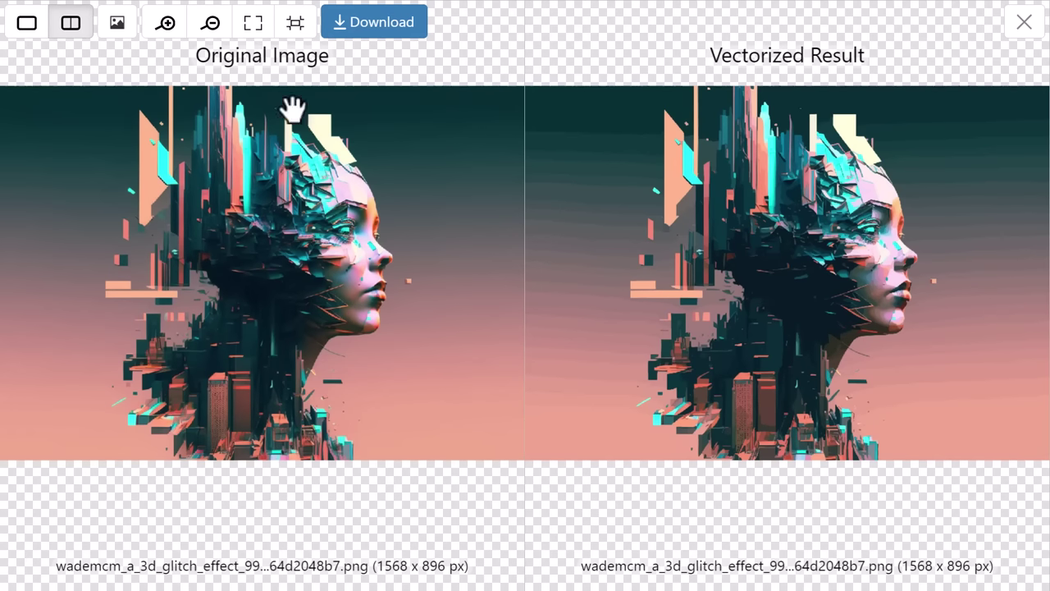
- Zoom in closely on the glitch head's face profile, then inspect its nose and lips
{"action": "left_click", "coordinate": [160, 24]}
{"action": "left_click", "coordinate": [160, 25]}
{"action": "left_click_drag", "start_coordinate": [301, 235], "coordinate": [145, 336]}
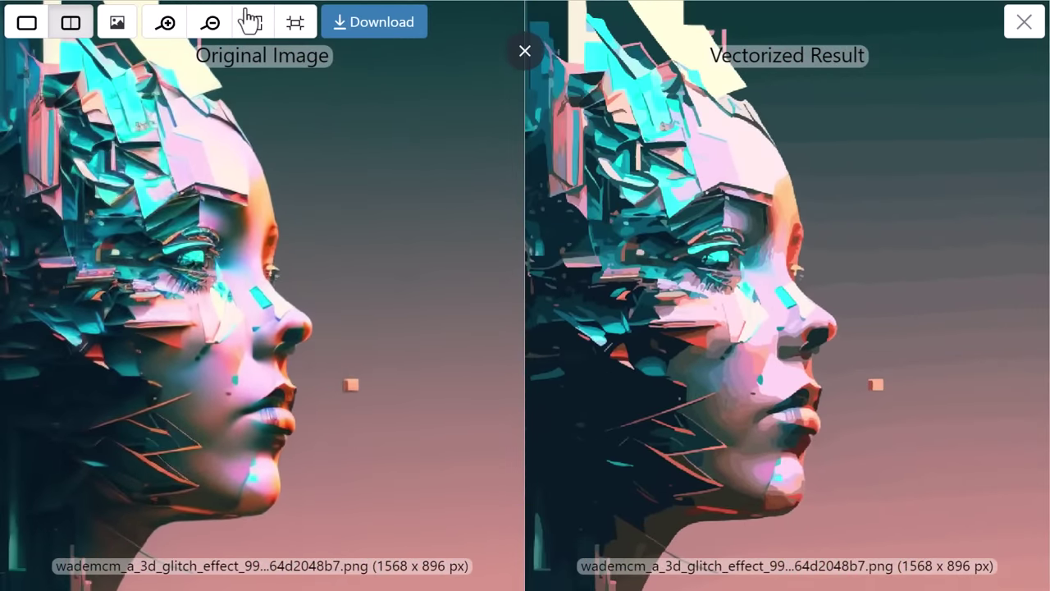
{"action": "left_click", "coordinate": [165, 24]}
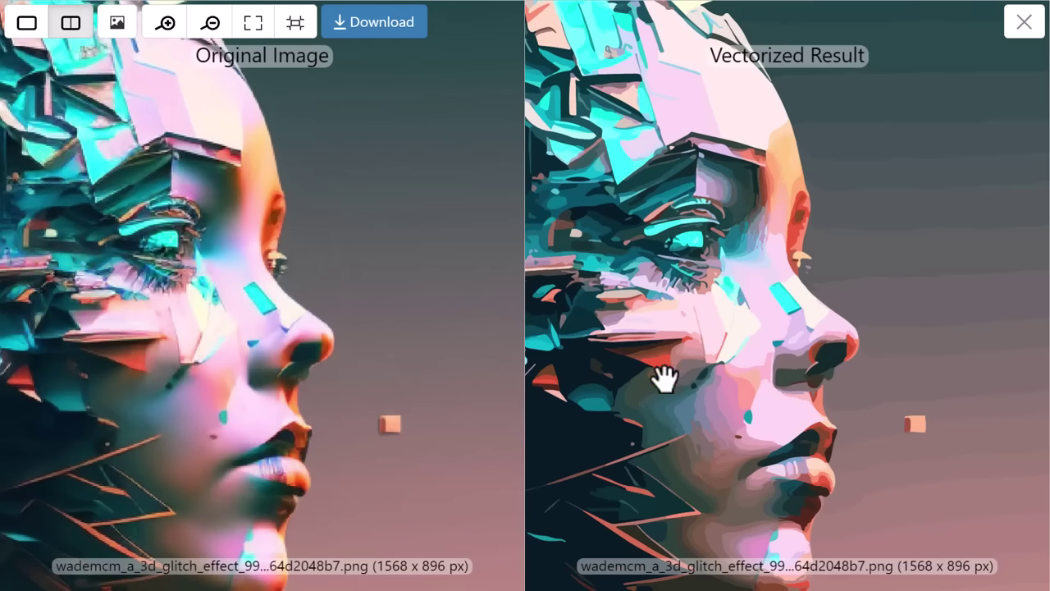
{"action": "left_click_drag", "start_coordinate": [663, 375], "coordinate": [739, 366]}
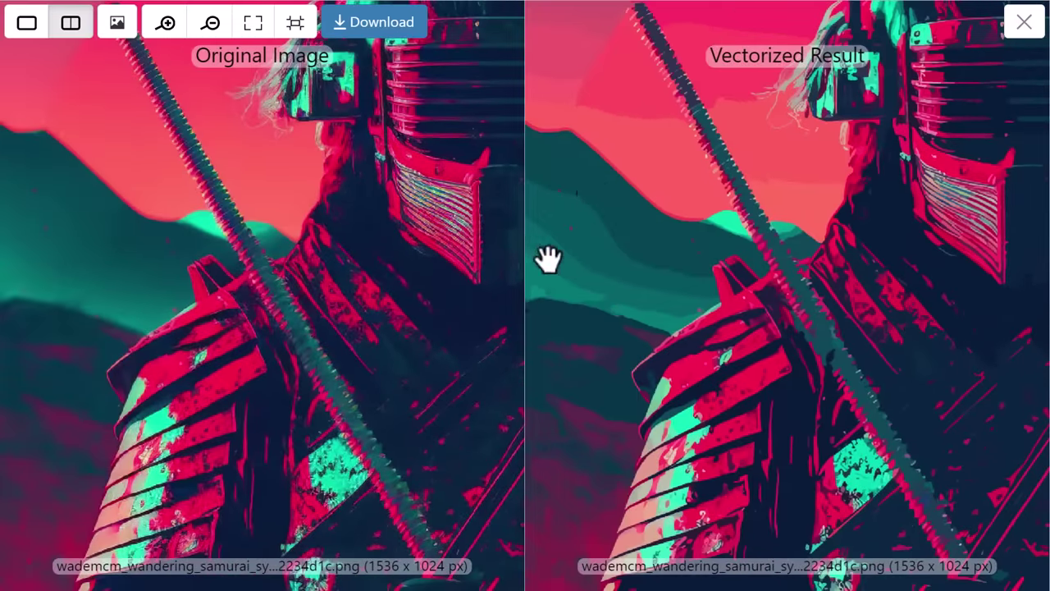
{"action": "scroll", "coordinate": [632, 189], "scroll_direction": "up", "scroll_amount": 3}
{"action": "left_click_drag", "start_coordinate": [703, 364], "coordinate": [632, 403]}
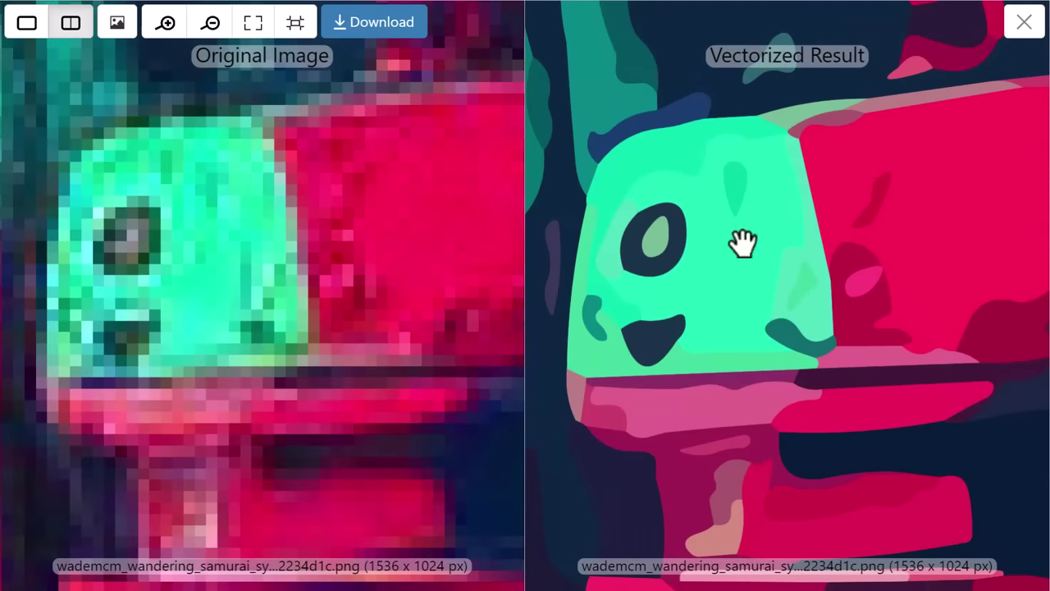
{"action": "scroll", "coordinate": [730, 156], "scroll_direction": "down", "scroll_amount": 10}
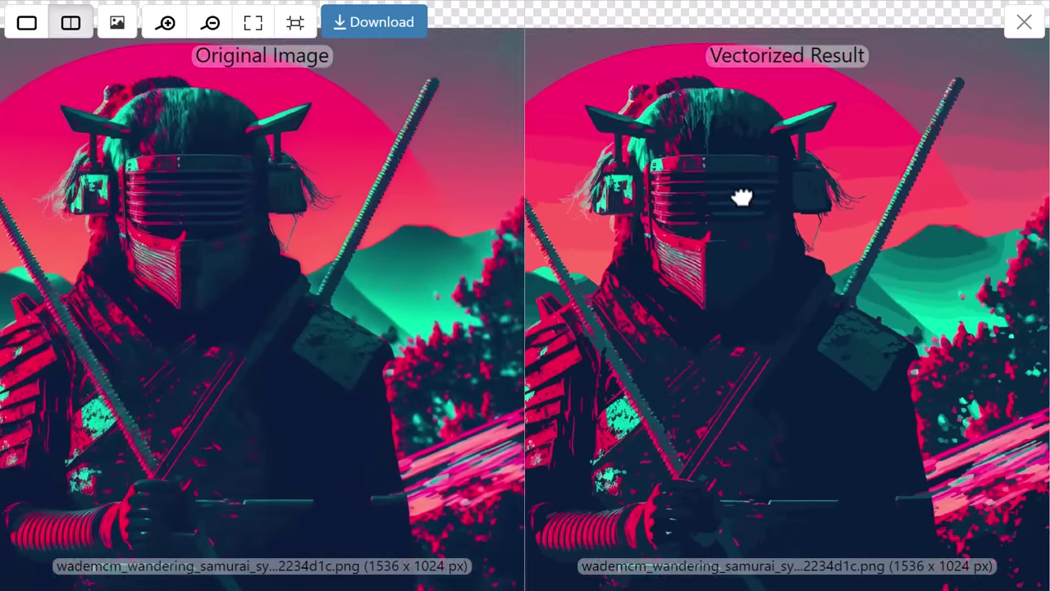
{"action": "left_click_drag", "start_coordinate": [741, 197], "coordinate": [775, 169]}
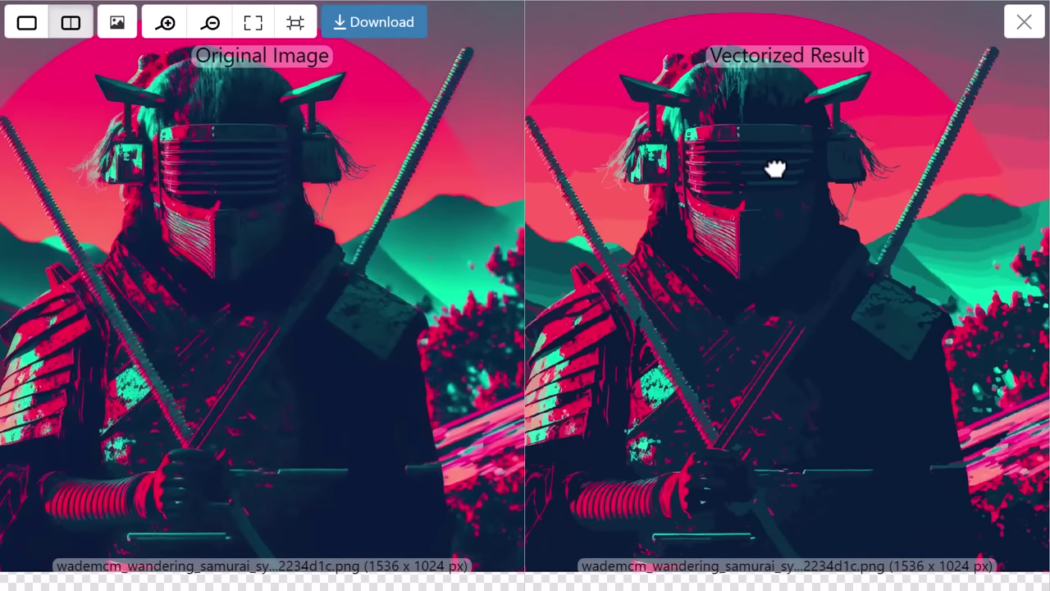